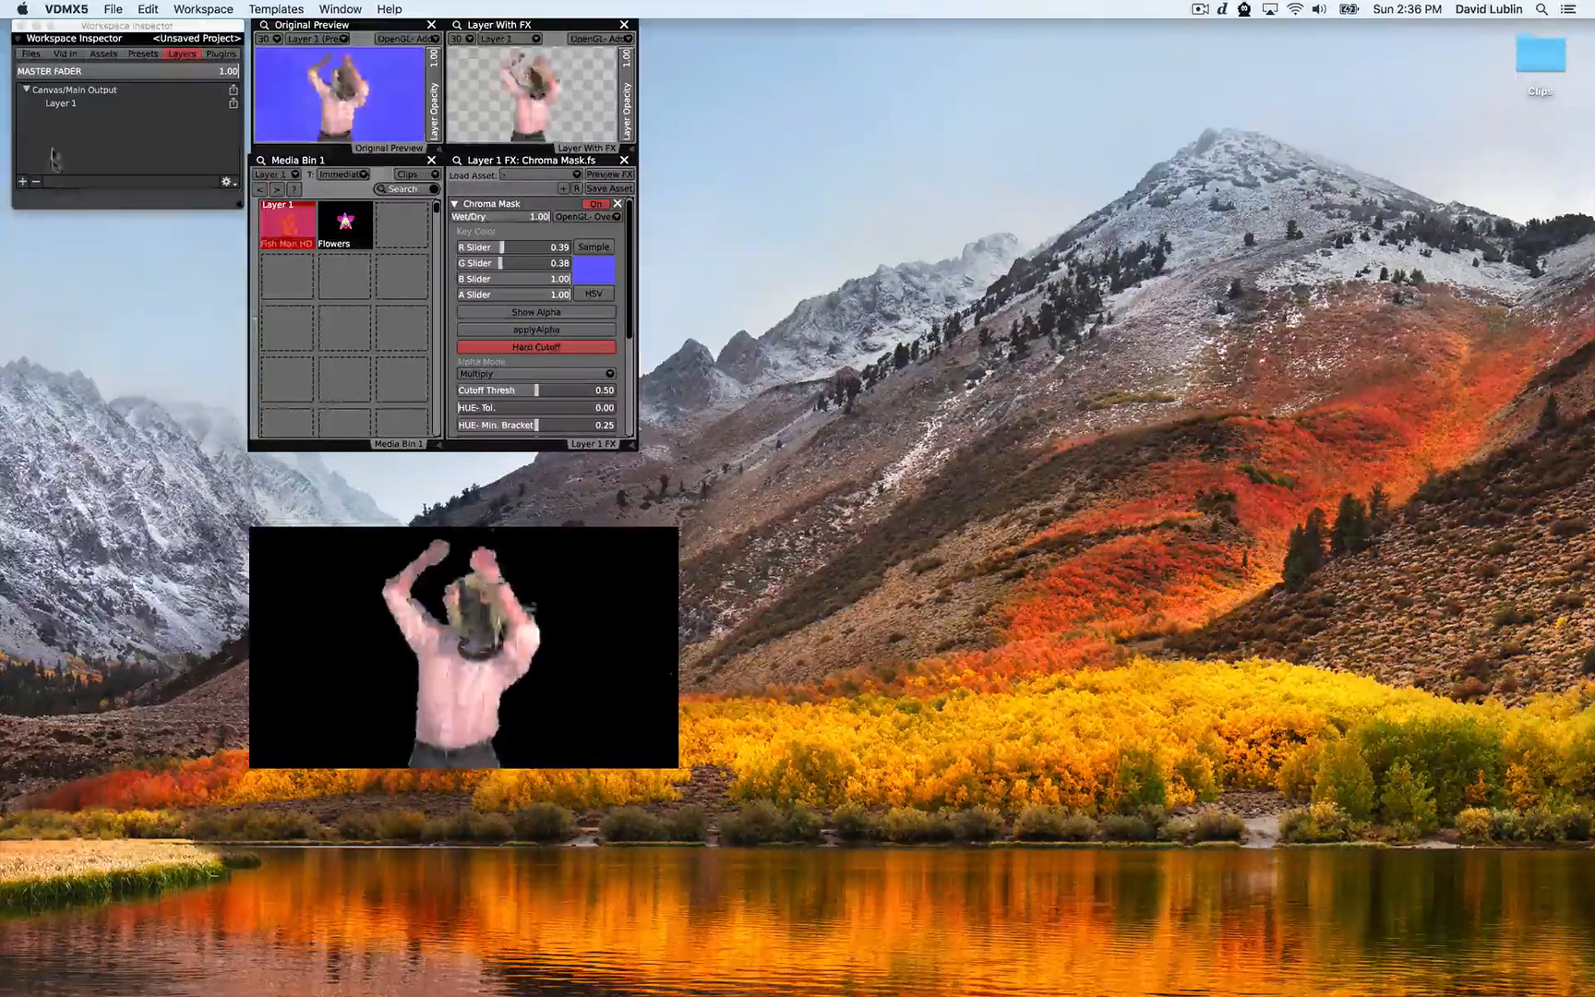
Put Layer 1 into a new layer group and add a second layer inside that group.
{"action": "left_click", "coordinate": [61, 103]}
{"action": "left_click", "coordinate": [225, 182]}
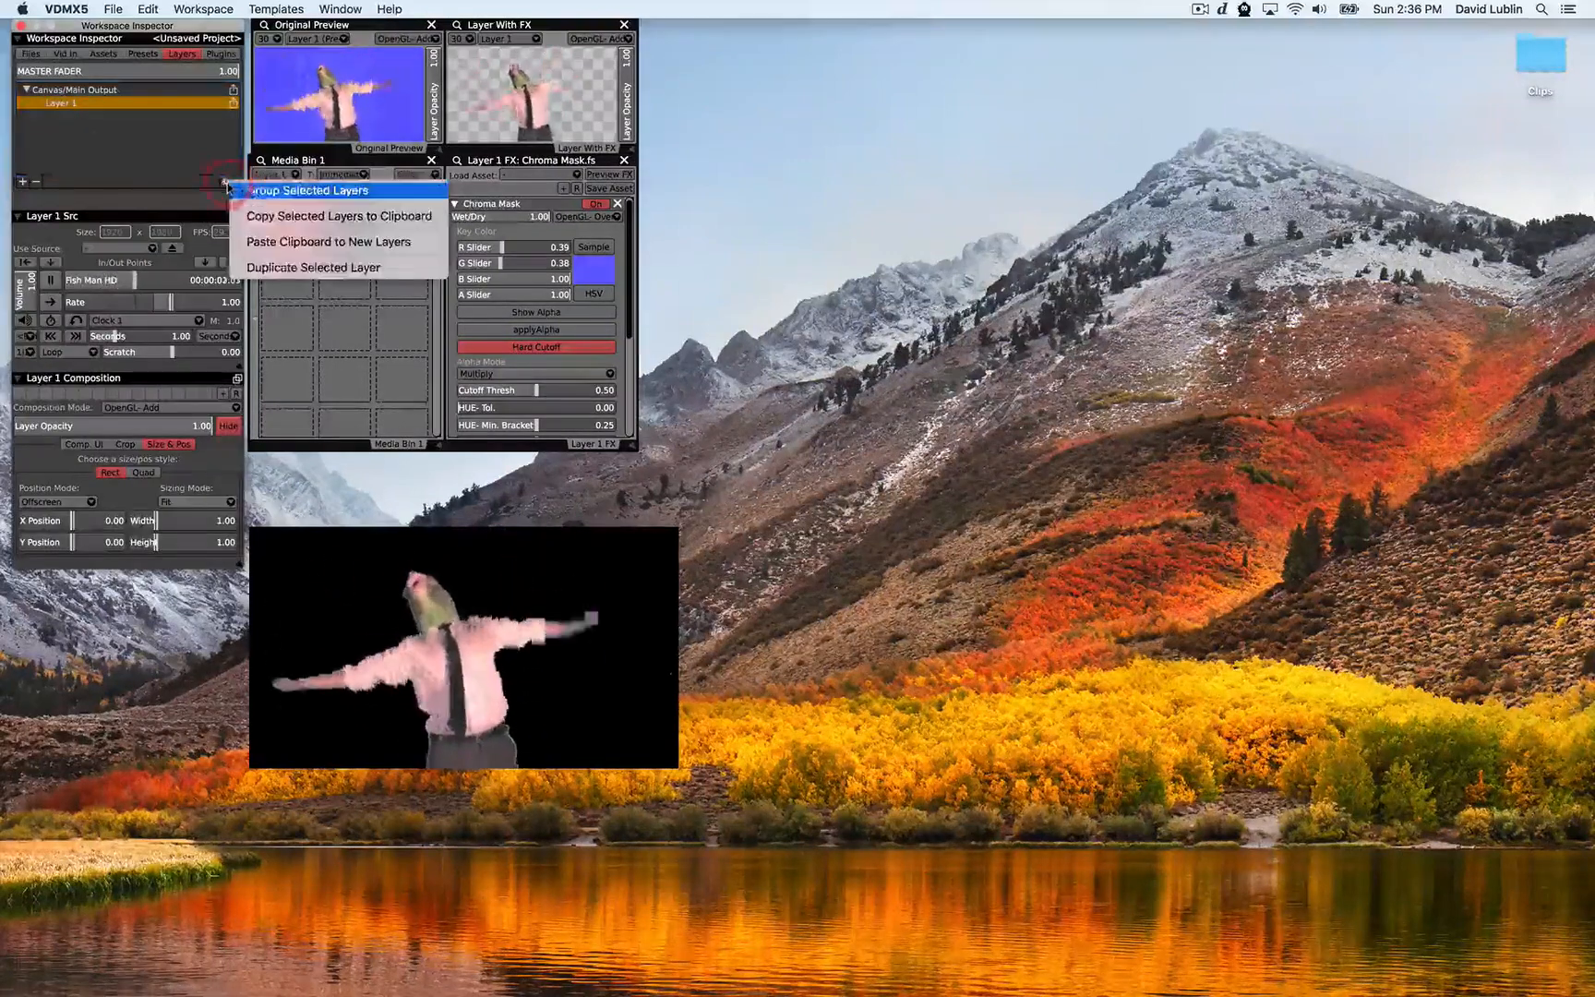
{"action": "left_click", "coordinate": [319, 247]}
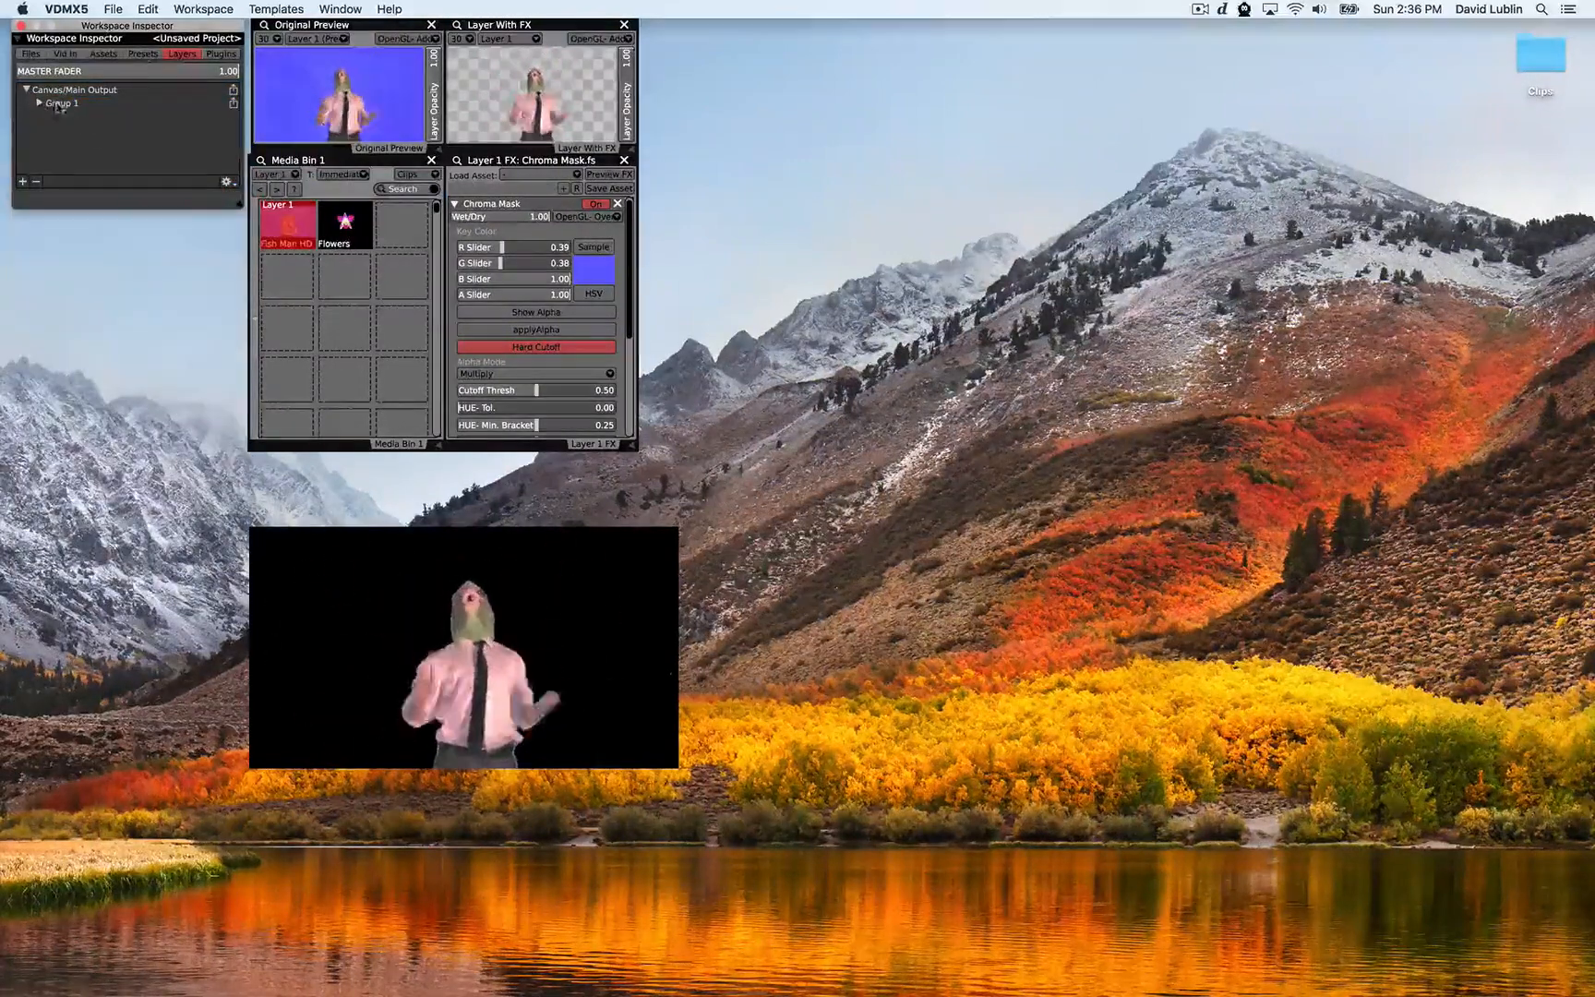
{"action": "left_click", "coordinate": [37, 104]}
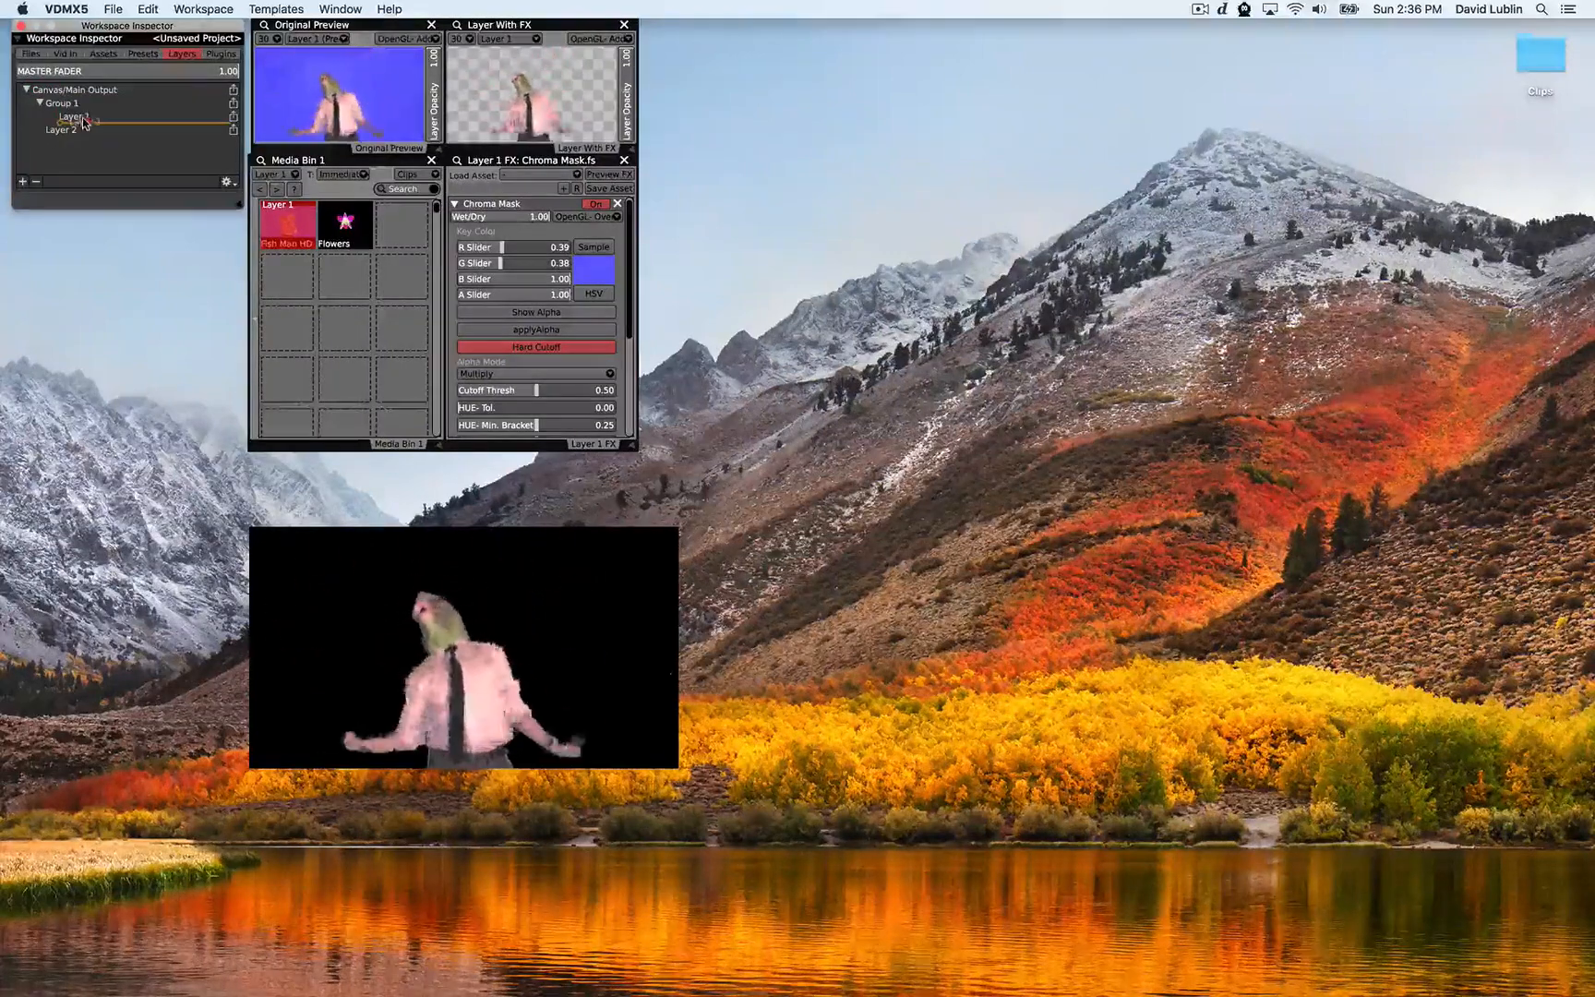
Set the composition mode of Layer 1 to OpenGL-Over.
{"action": "left_click", "coordinate": [83, 121]}
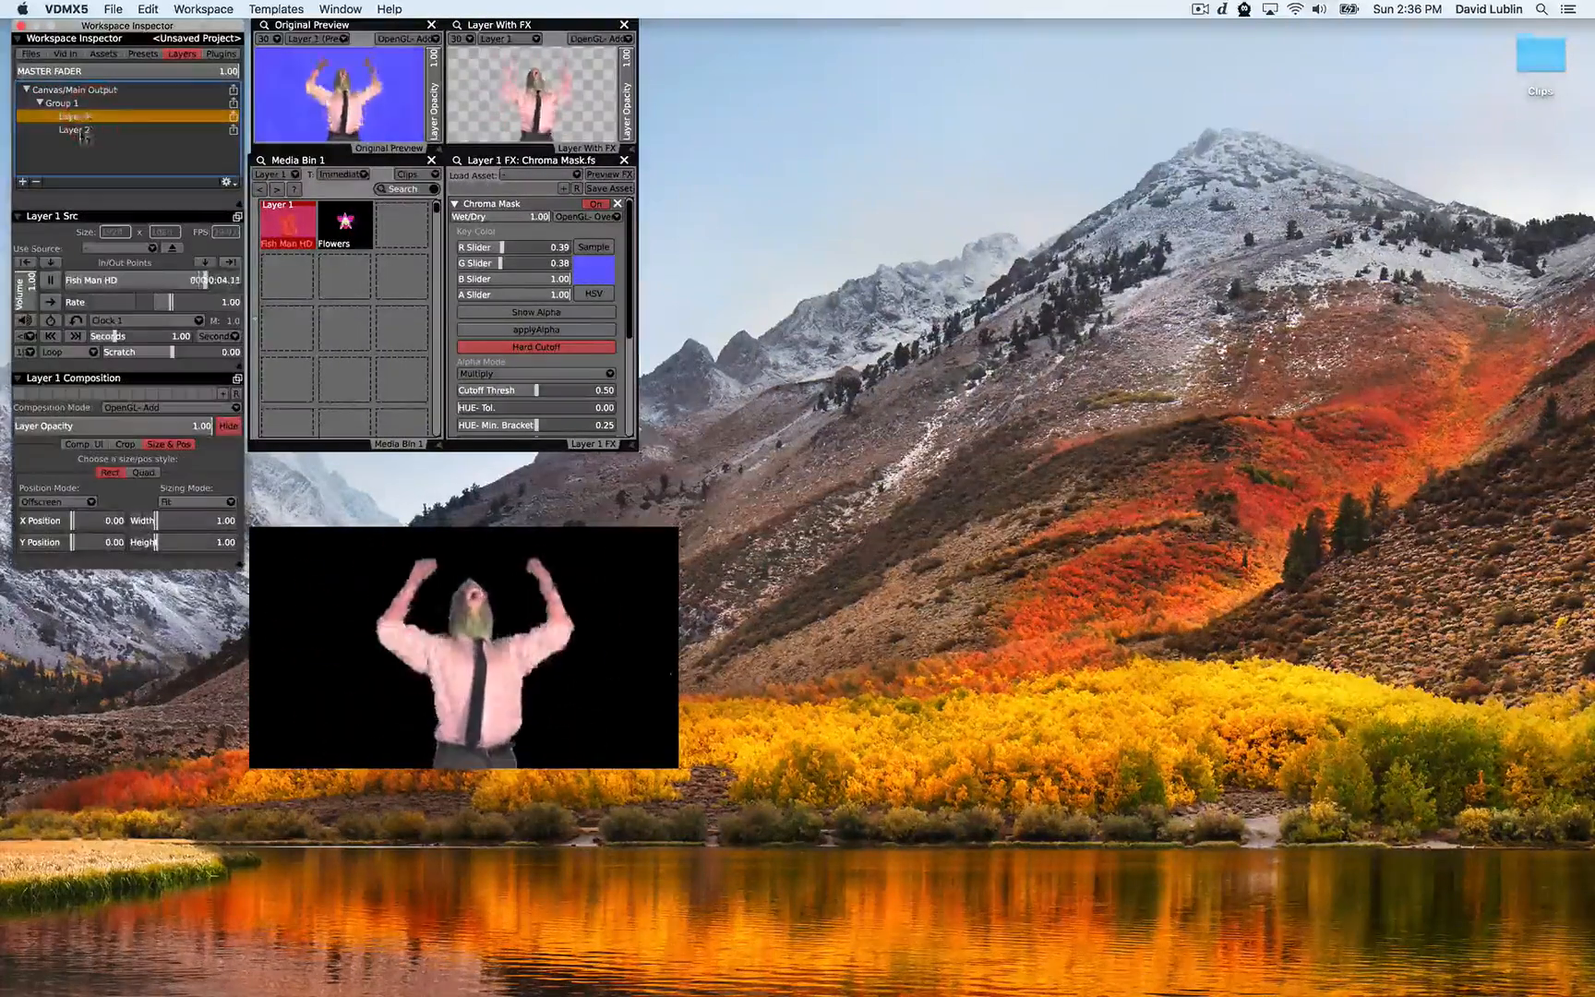
{"action": "left_click", "coordinate": [118, 408]}
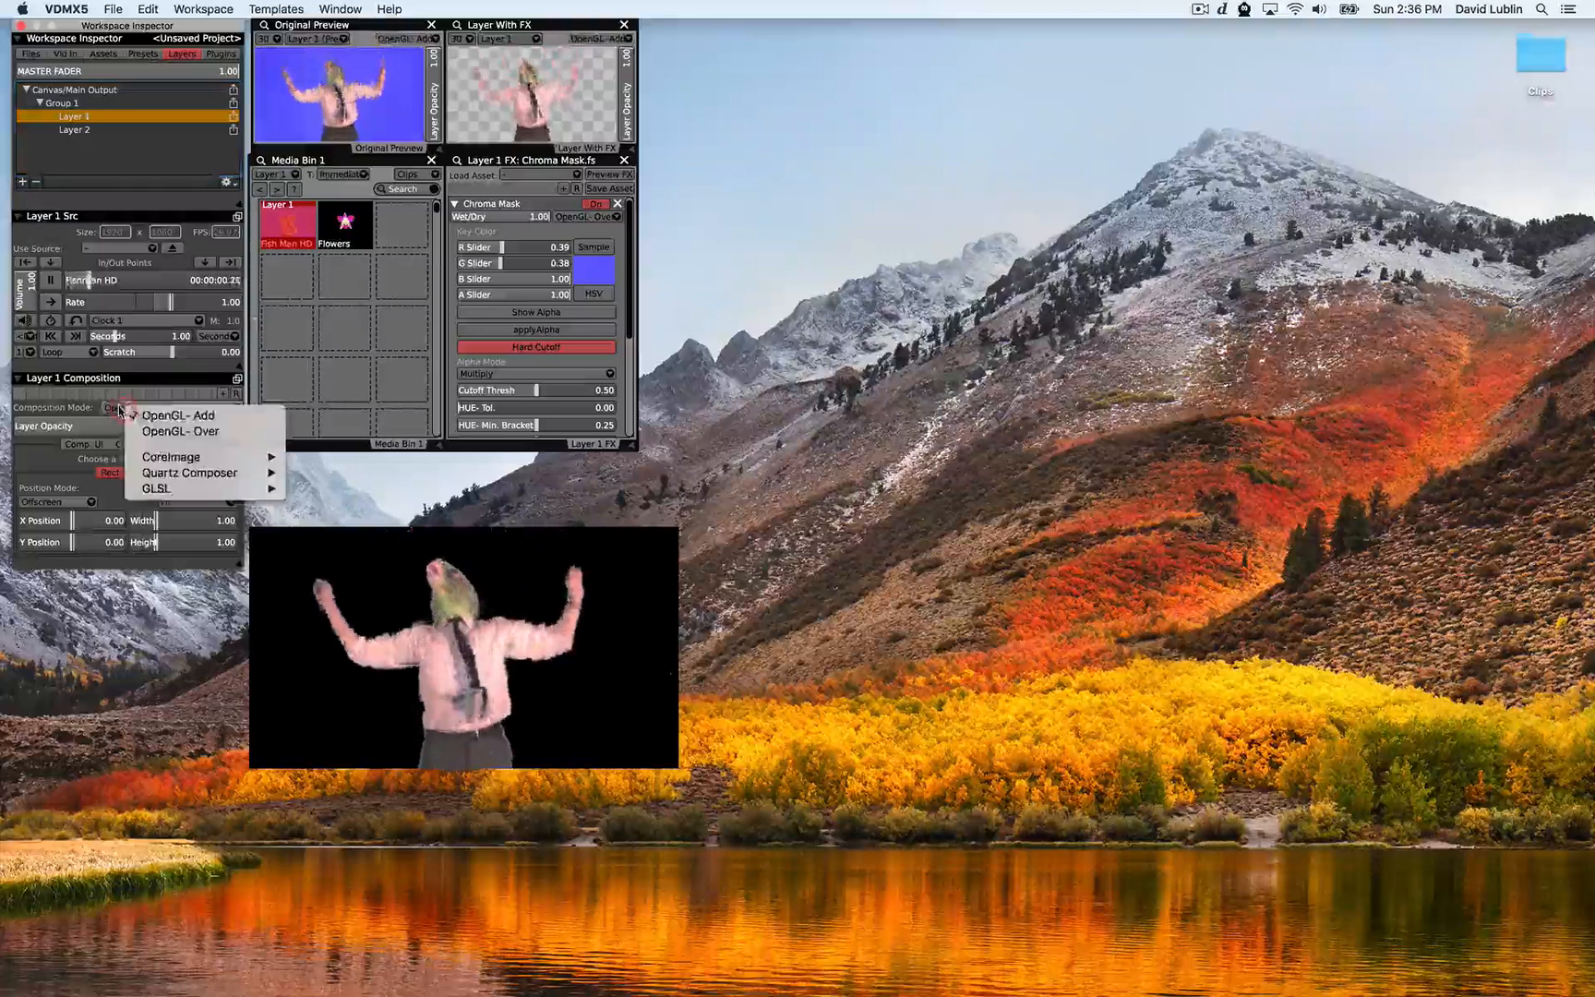
{"action": "left_click", "coordinate": [133, 431]}
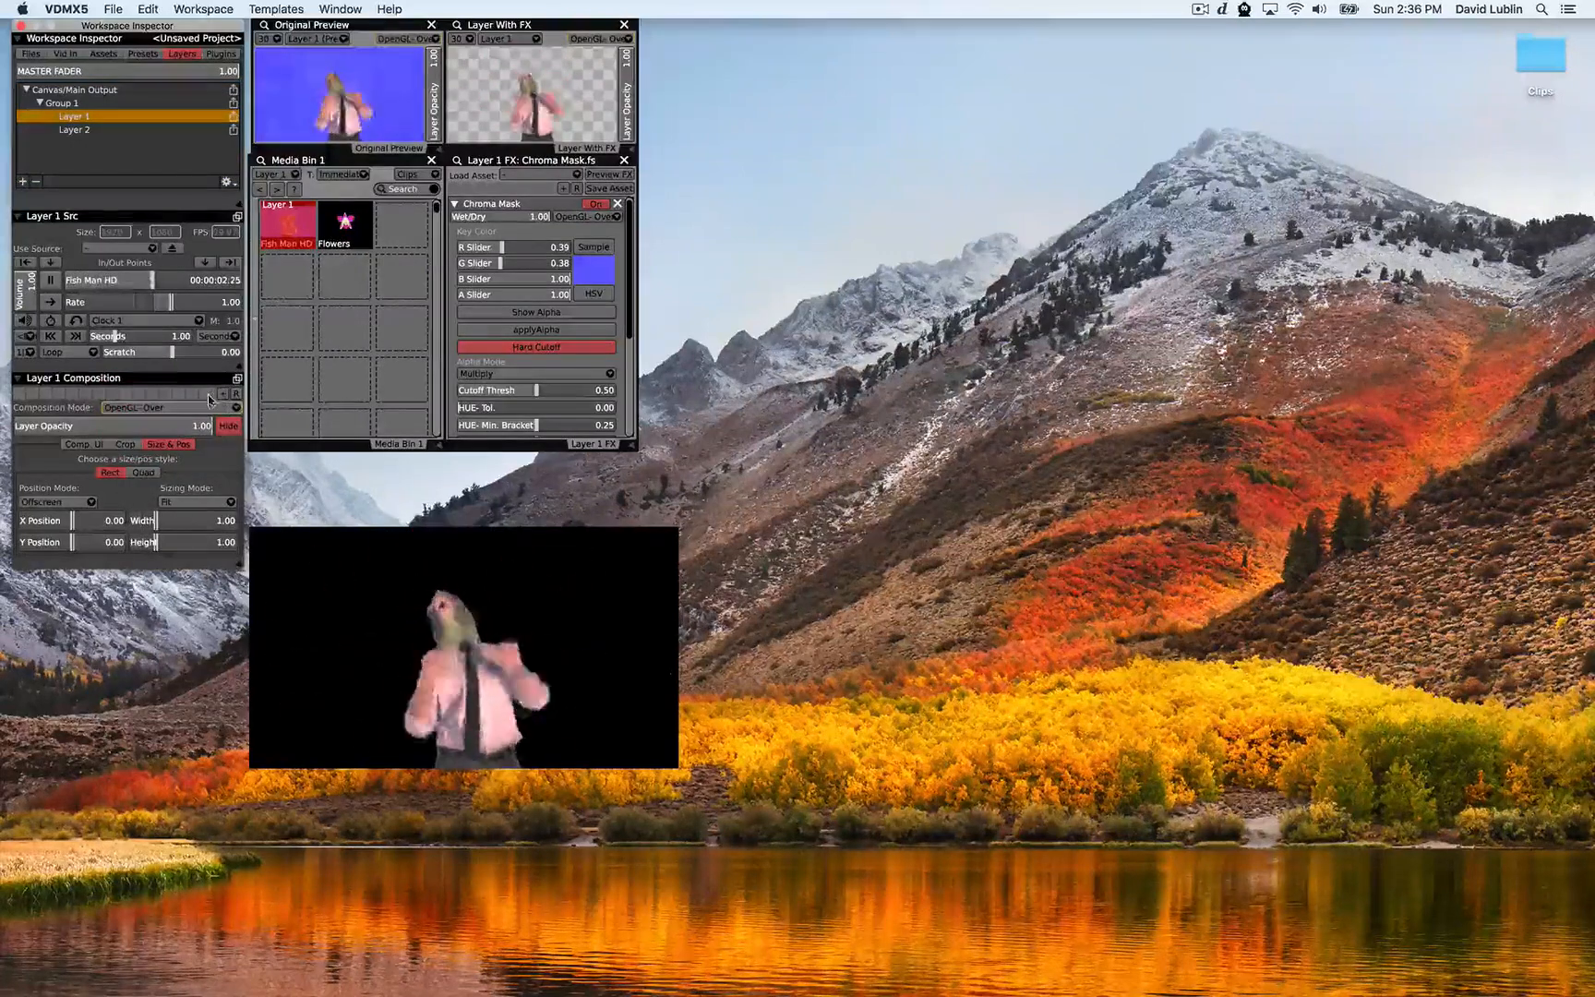
Make the output of Group 1 the source of Layer 2 to create a video feedback loop.
{"action": "left_click", "coordinate": [87, 129]}
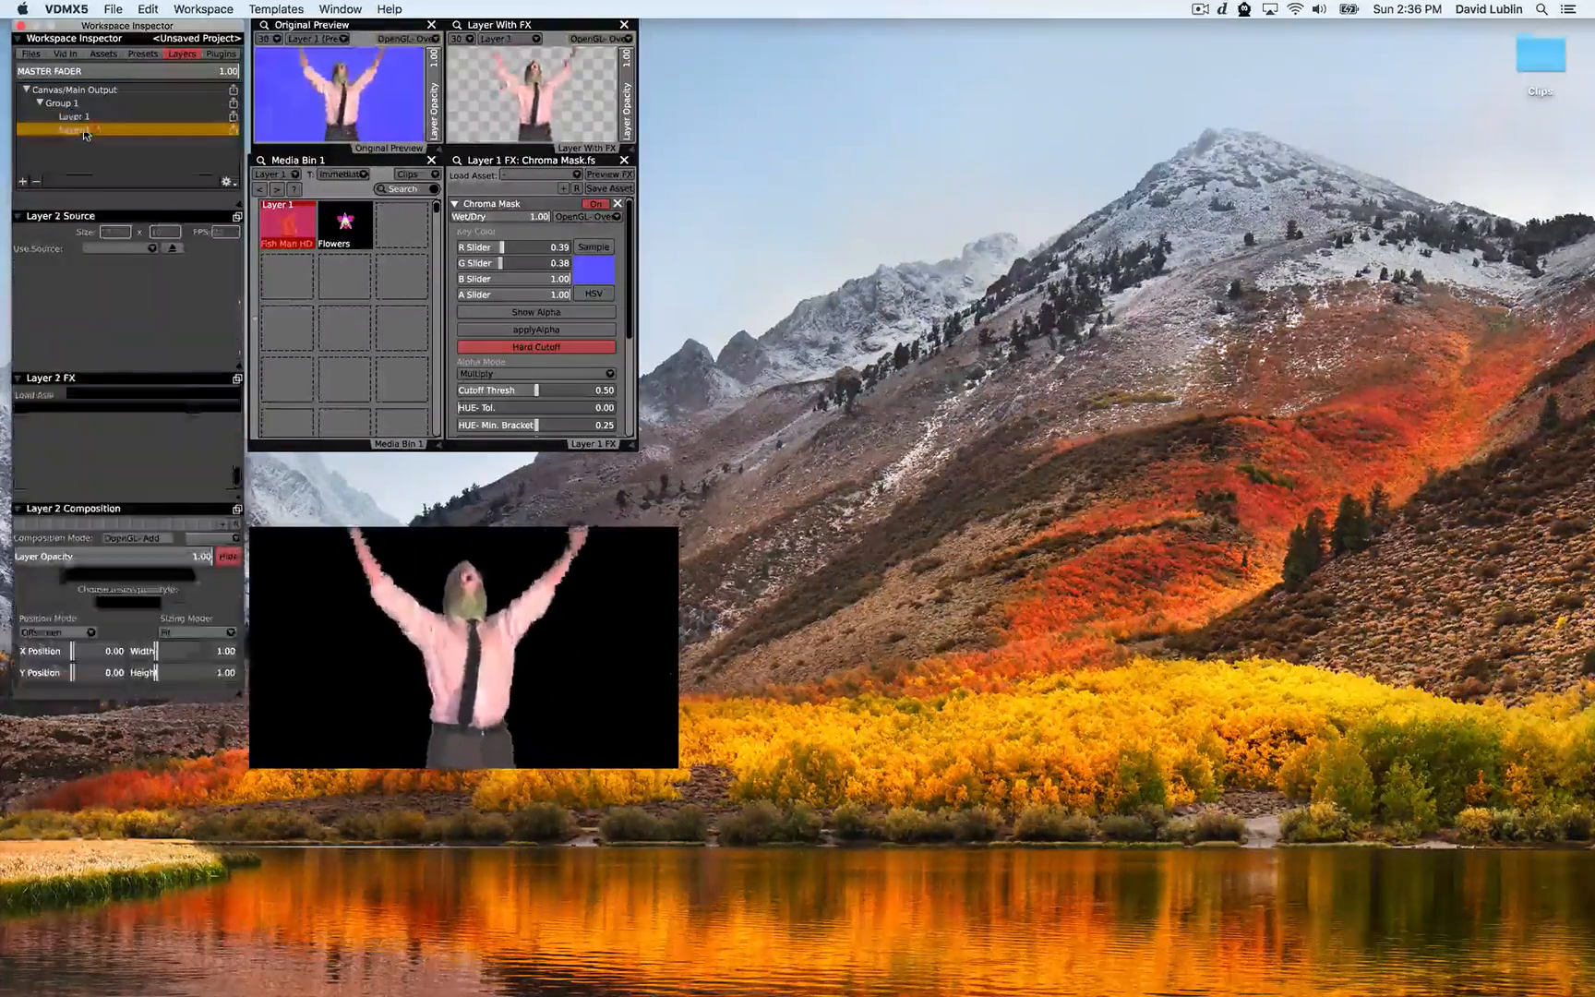
{"action": "left_click", "coordinate": [89, 251]}
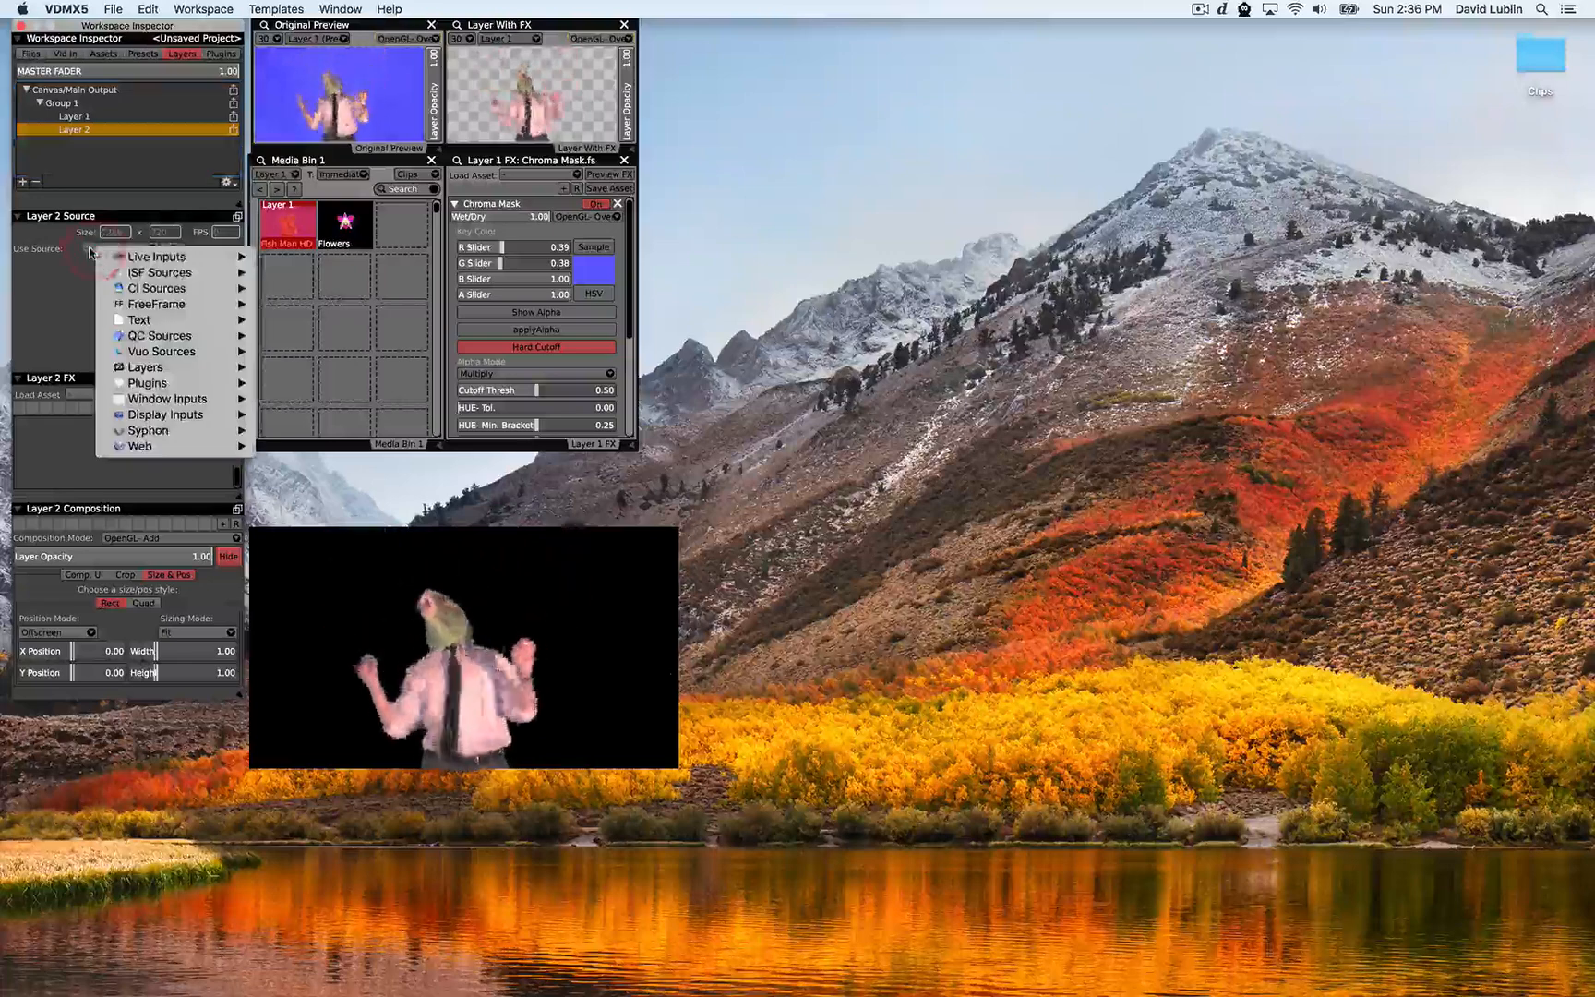
{"action": "mouse_move", "coordinate": [166, 367]}
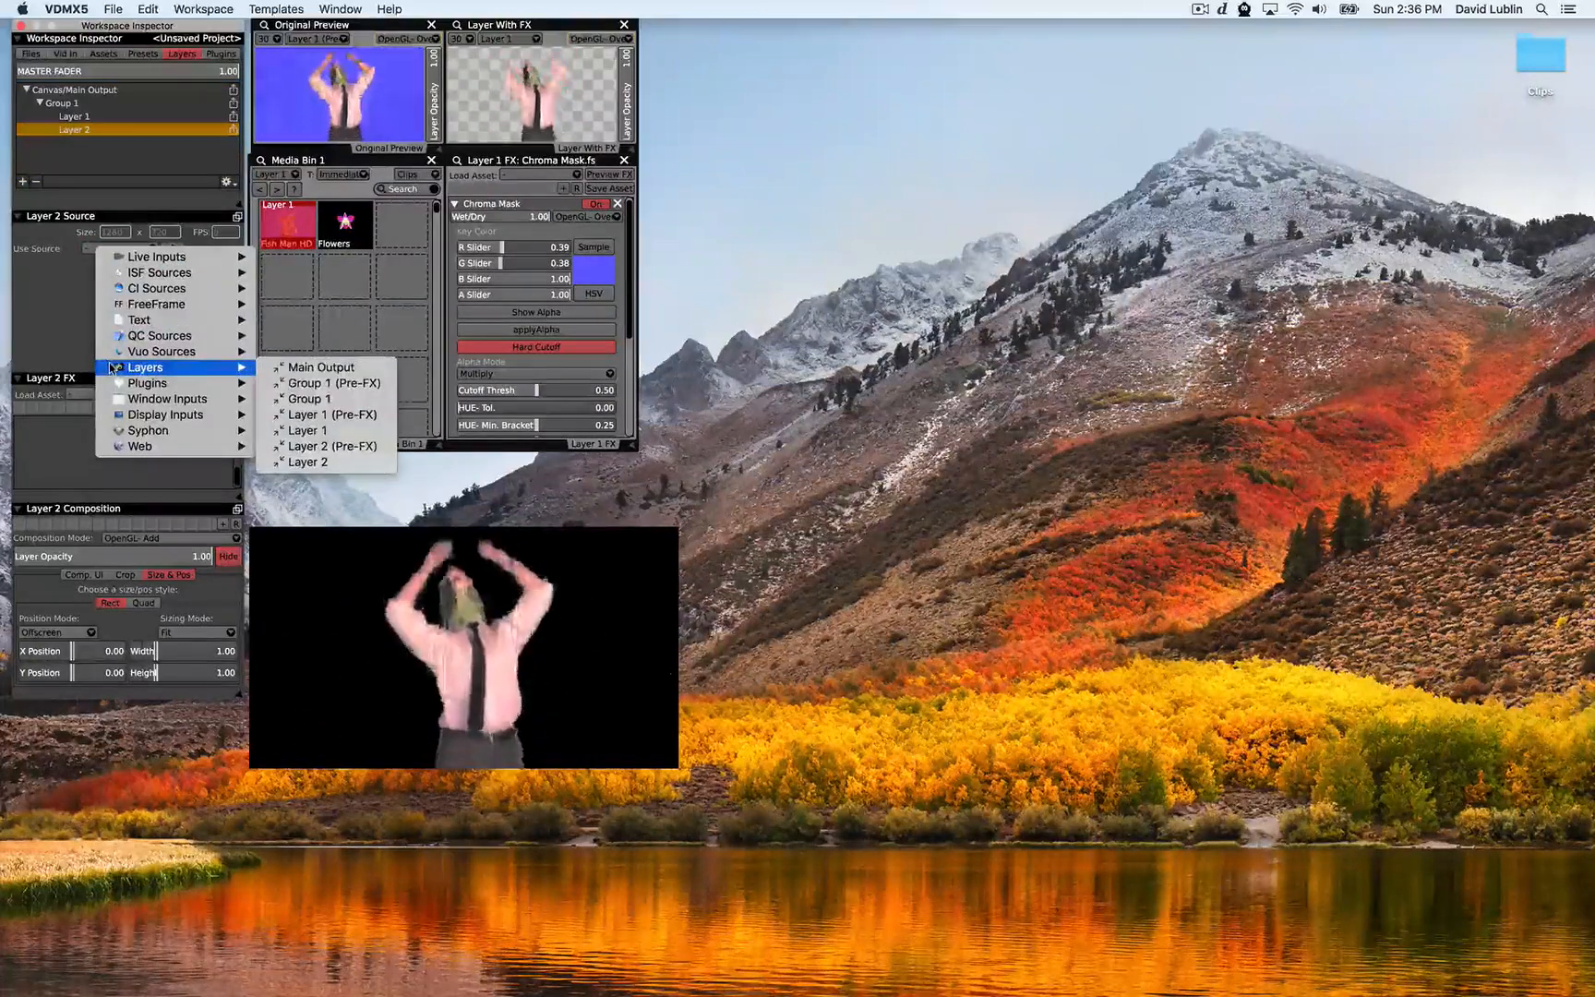
{"action": "left_click", "coordinate": [298, 399]}
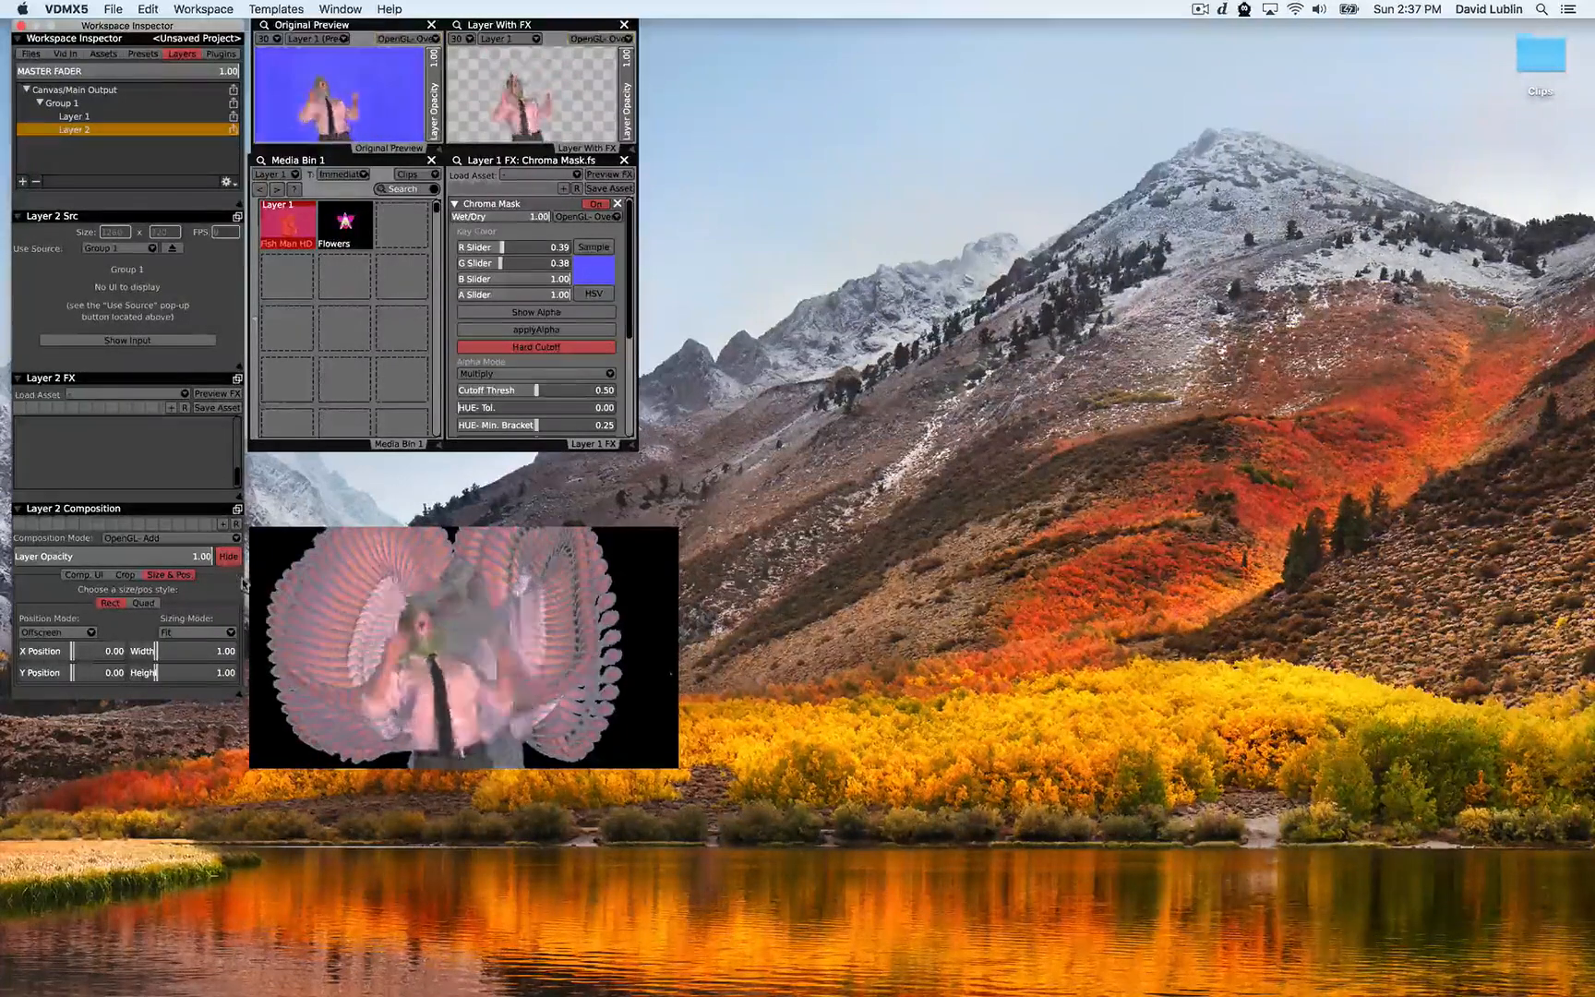
Try a slightly lower opacity on Layer 2 and return it to 1.00.
{"action": "left_click", "coordinate": [199, 557]}
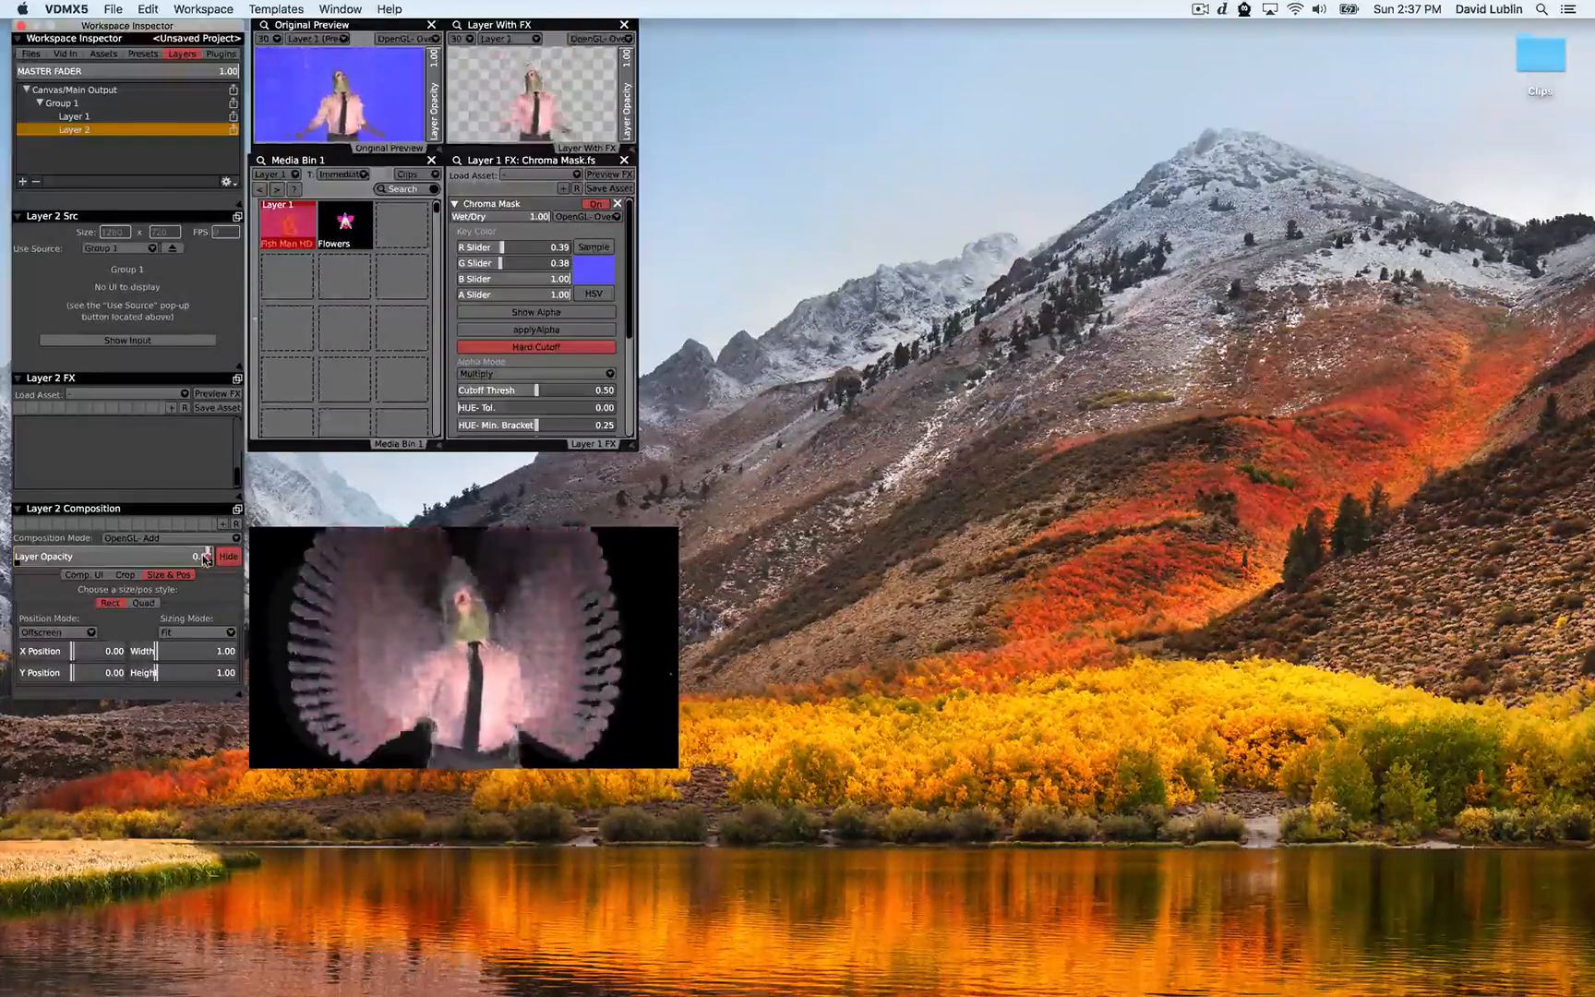
{"action": "left_click", "coordinate": [206, 558]}
{"action": "left_click_drag", "start_coordinate": [206, 557], "coordinate": [213, 558]}
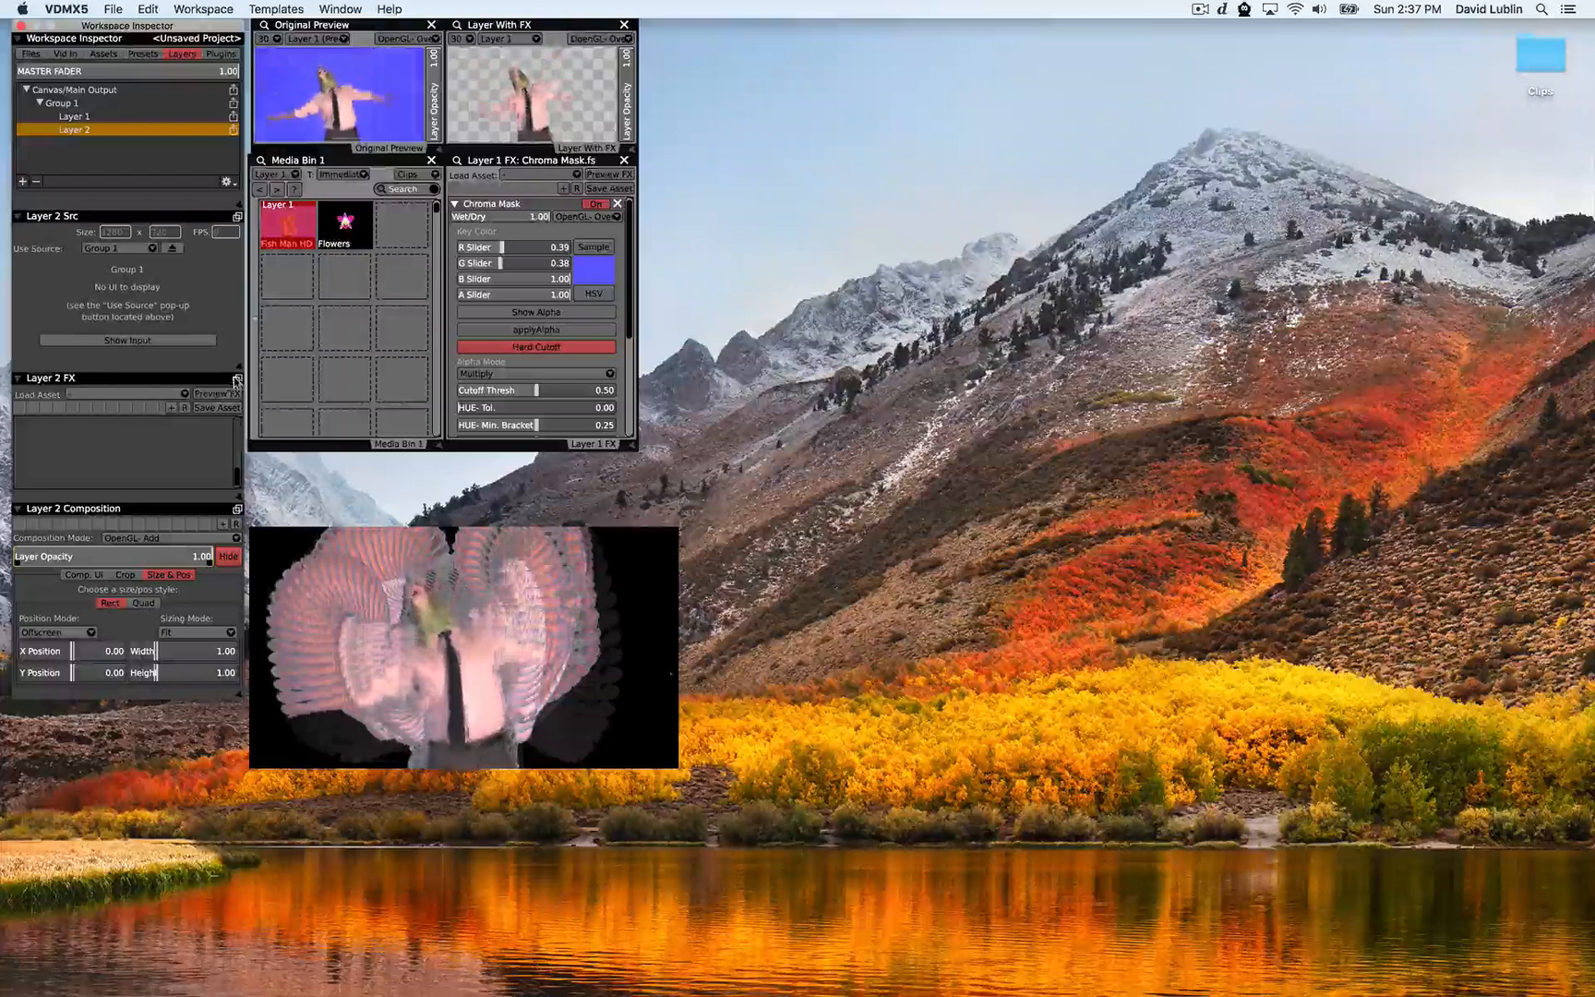
Detach the Layer 2 FX controls into their own window beside Layer 1 FX and resize it to match that window's height.
{"action": "left_click", "coordinate": [237, 378]}
{"action": "left_click_drag", "start_coordinate": [378, 498], "coordinate": [683, 163]}
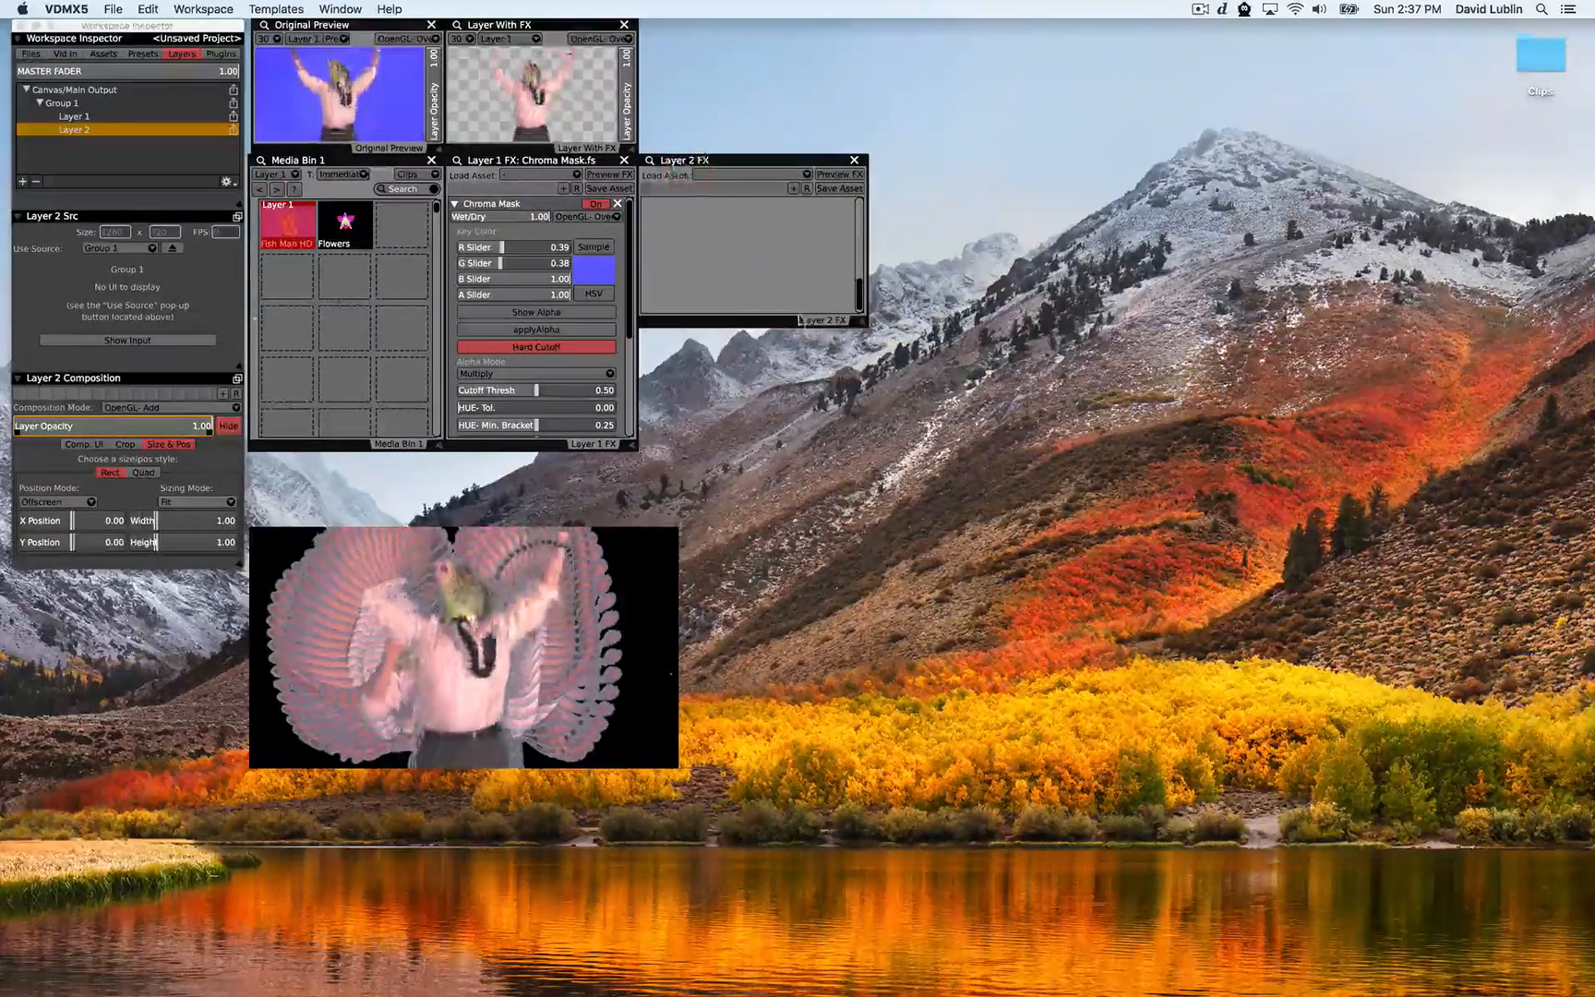
{"action": "left_click_drag", "start_coordinate": [861, 324], "coordinate": [833, 450]}
Add the Zoom.fs geometry effect to Layer 2 and adjust its level to about 1.01.
{"action": "left_click", "coordinate": [701, 175]}
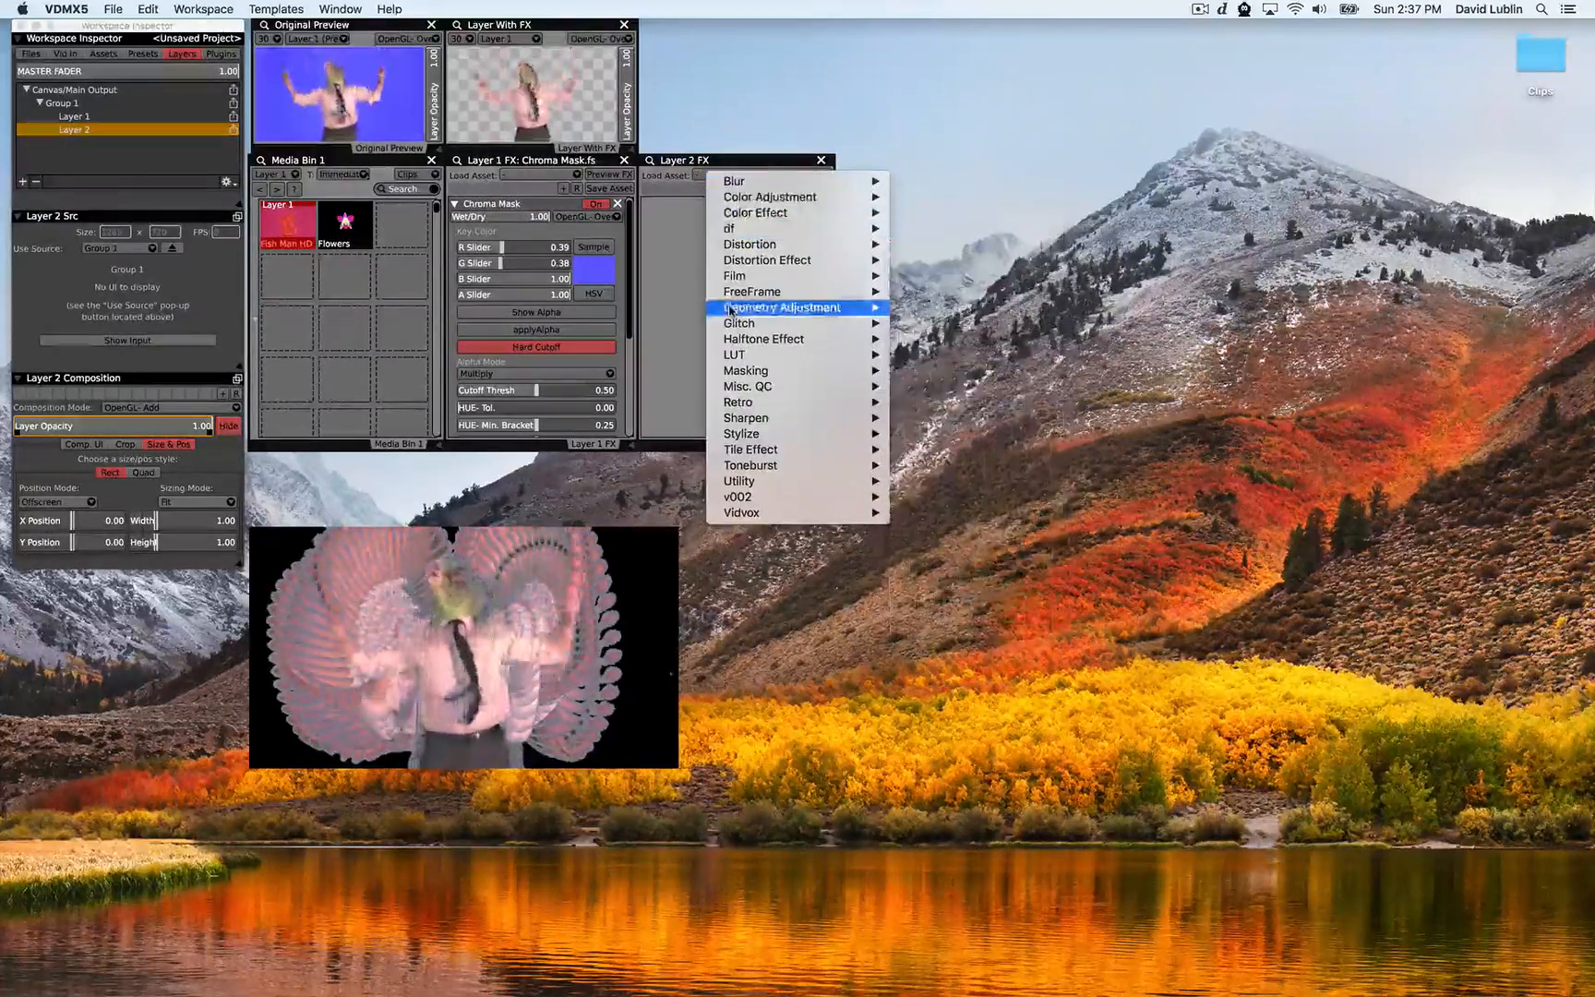
{"action": "mouse_move", "coordinate": [729, 309]}
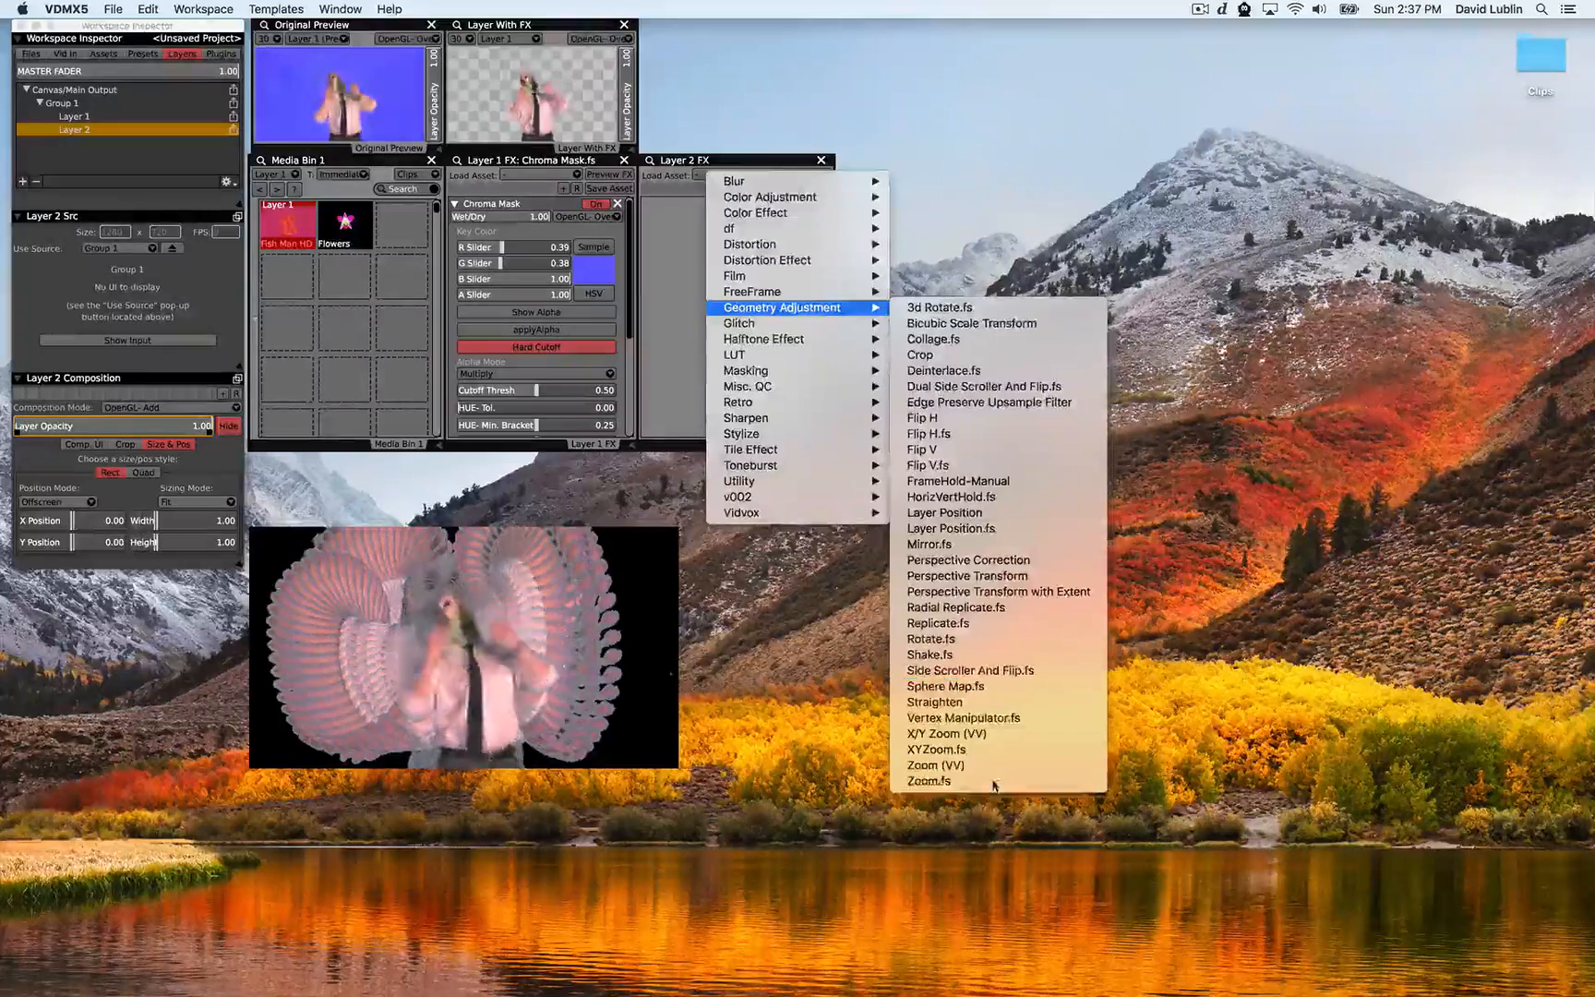
{"action": "left_click", "coordinate": [928, 781]}
{"action": "mouse_move", "coordinate": [662, 239]}
{"action": "left_mouse_down"}
{"action": "mouse_move", "coordinate": [661, 274]}
{"action": "mouse_move", "coordinate": [645, 272]}
{"action": "mouse_move", "coordinate": [720, 277]}
{"action": "mouse_move", "coordinate": [685, 279]}
{"action": "mouse_move", "coordinate": [714, 278]}
{"action": "mouse_move", "coordinate": [666, 237]}
{"action": "mouse_move", "coordinate": [655, 271]}
{"action": "mouse_move", "coordinate": [660, 236]}
{"action": "left_mouse_up"}
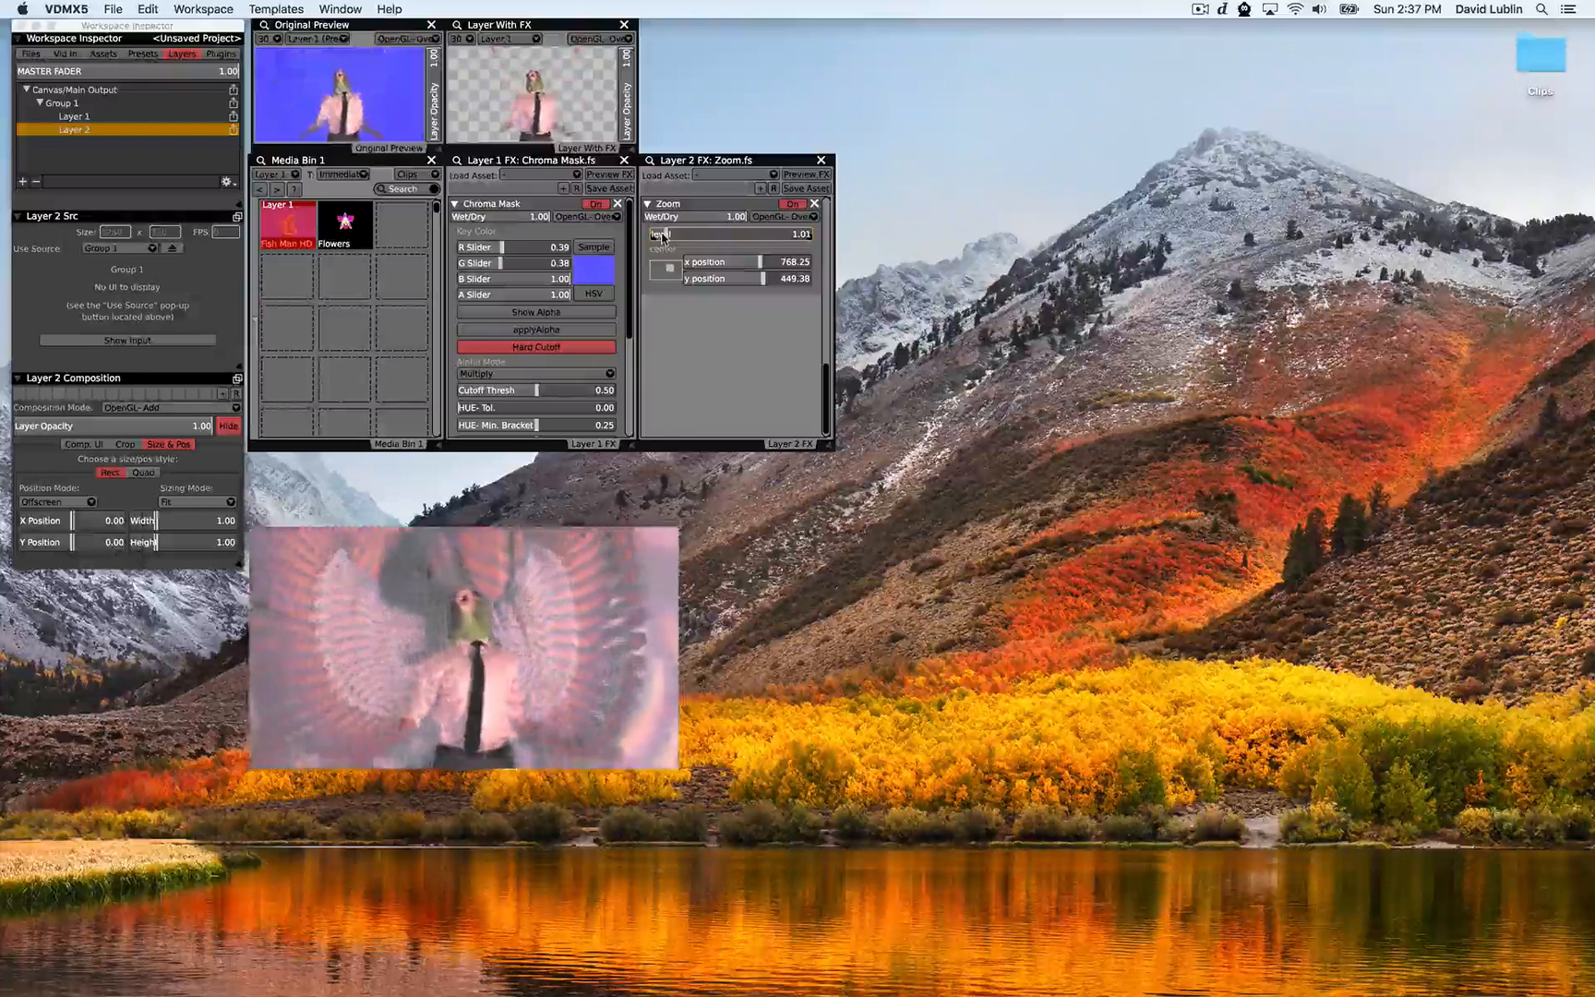
Try the Color Invert.fs effect on Layer 2, bring the Zoom level to 1.00, and remove Color Invert.
{"action": "left_click", "coordinate": [709, 180]}
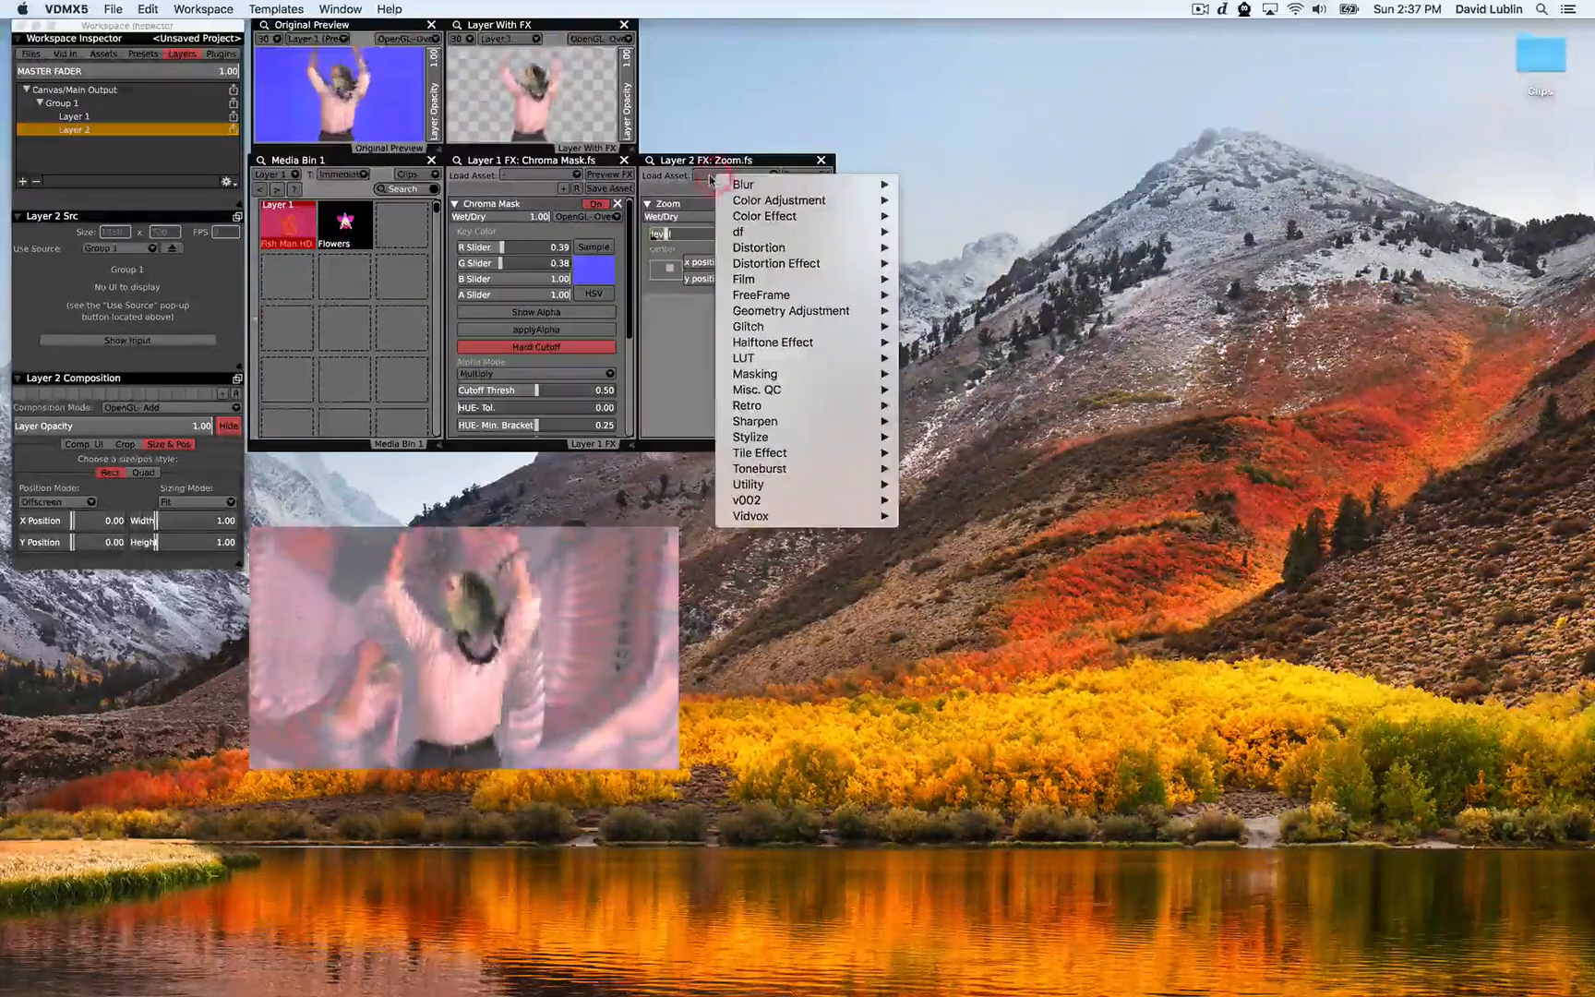
{"action": "mouse_move", "coordinate": [727, 218]}
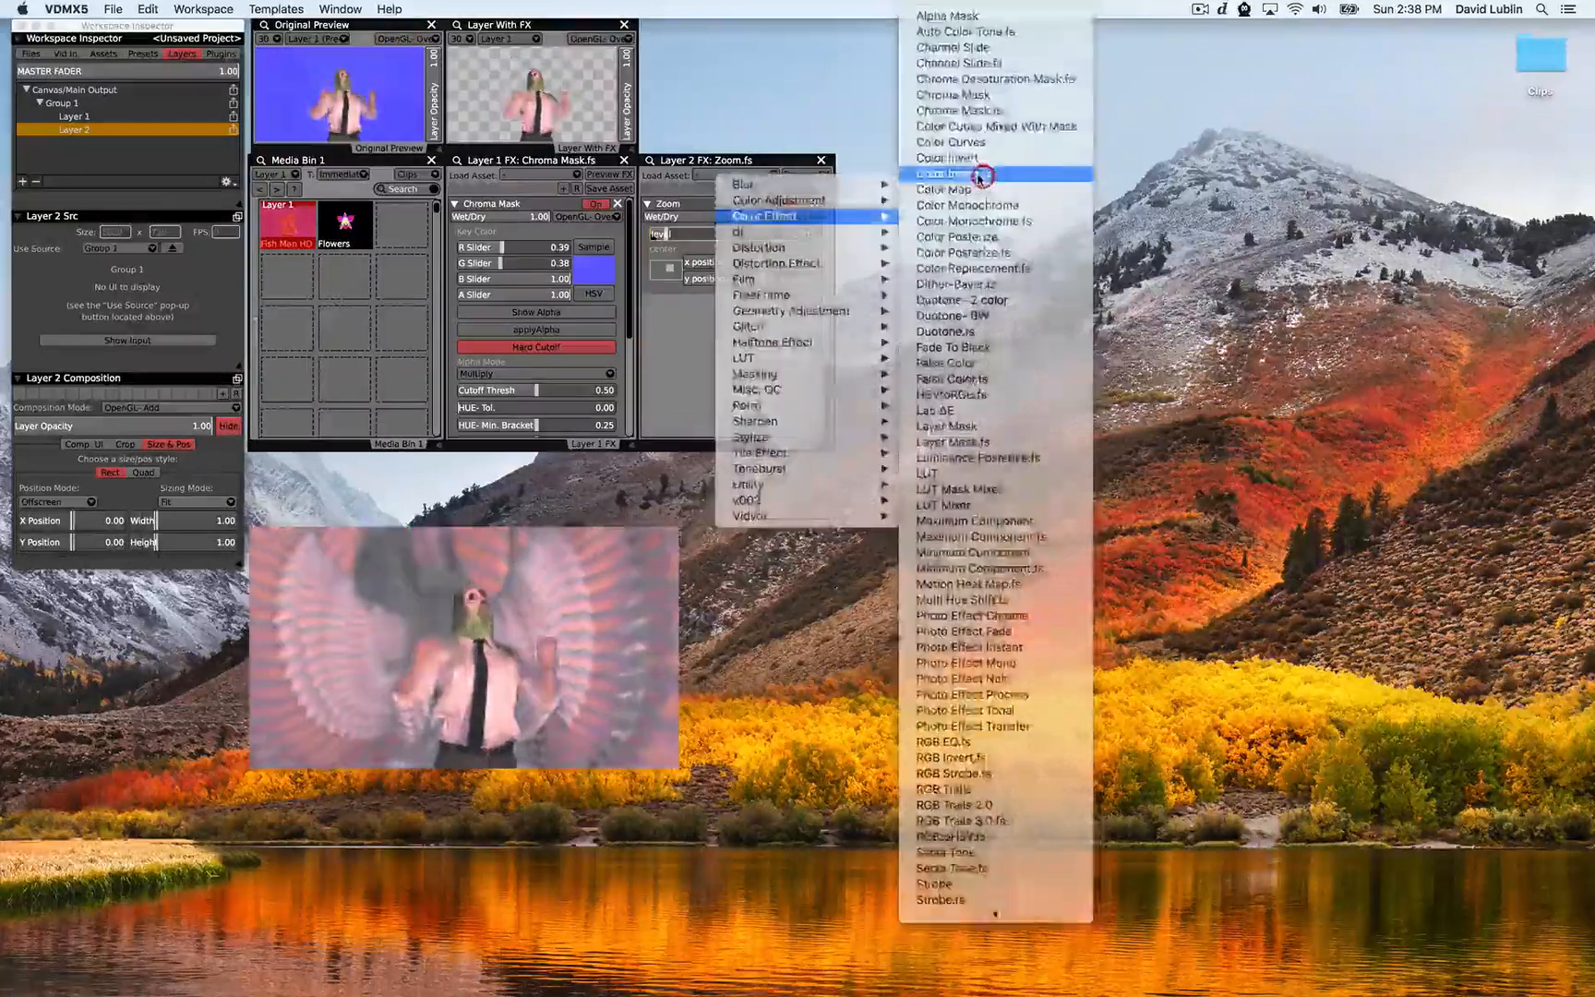
{"action": "left_click", "coordinate": [960, 172]}
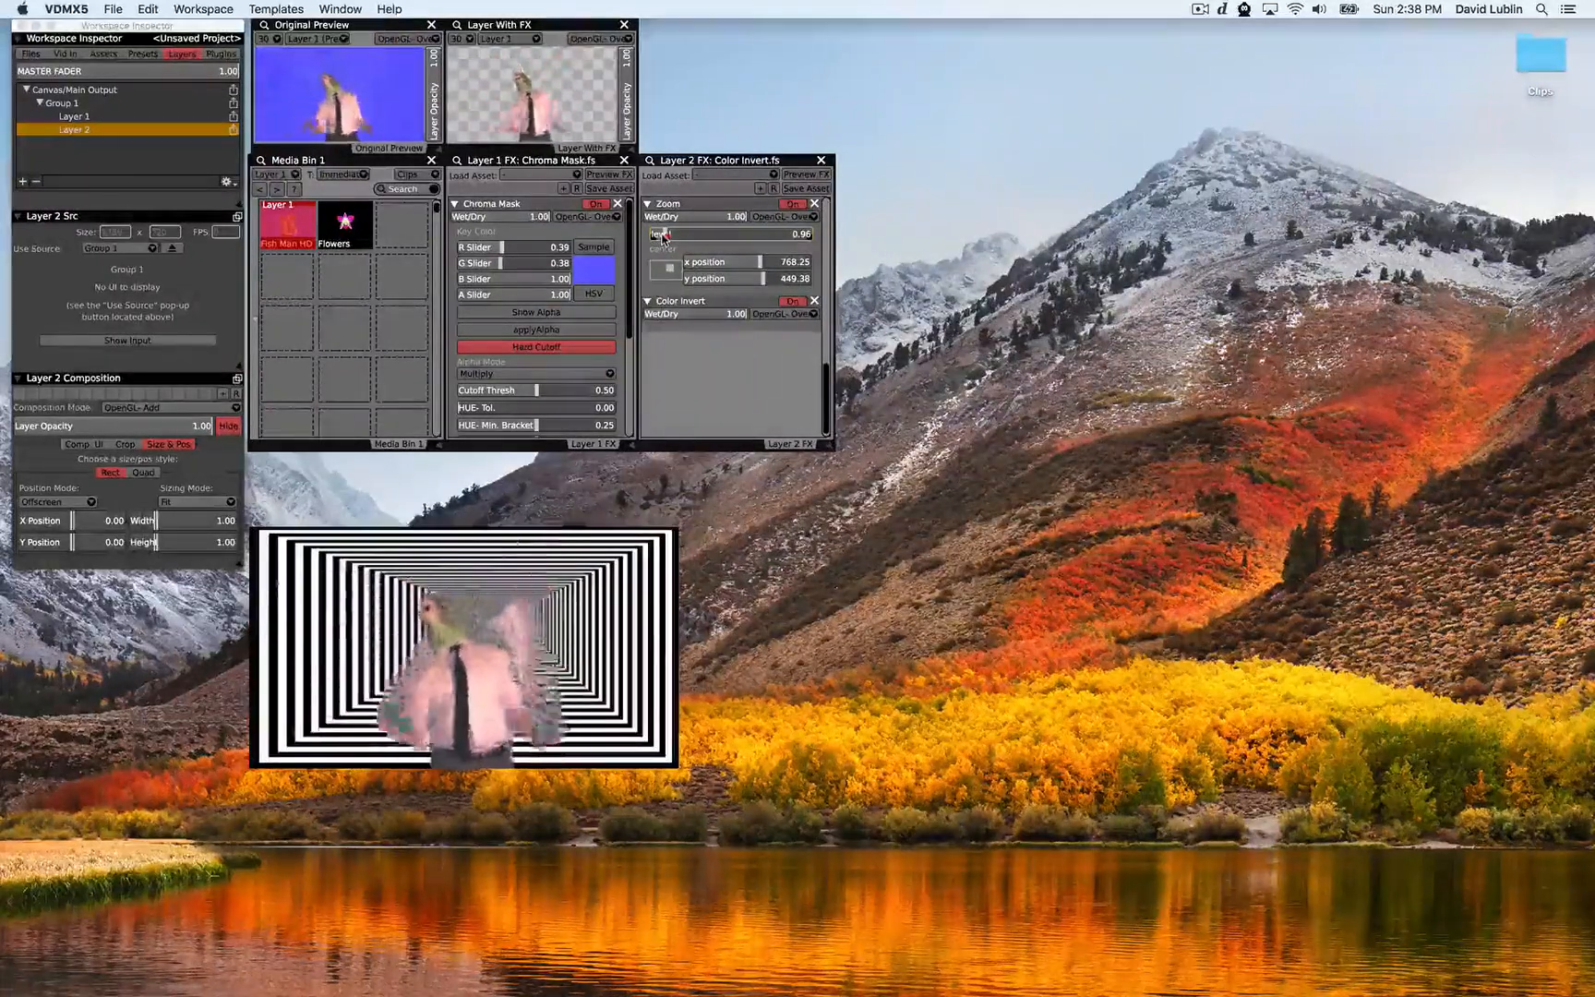
{"action": "left_click_drag", "start_coordinate": [662, 238], "coordinate": [665, 237]}
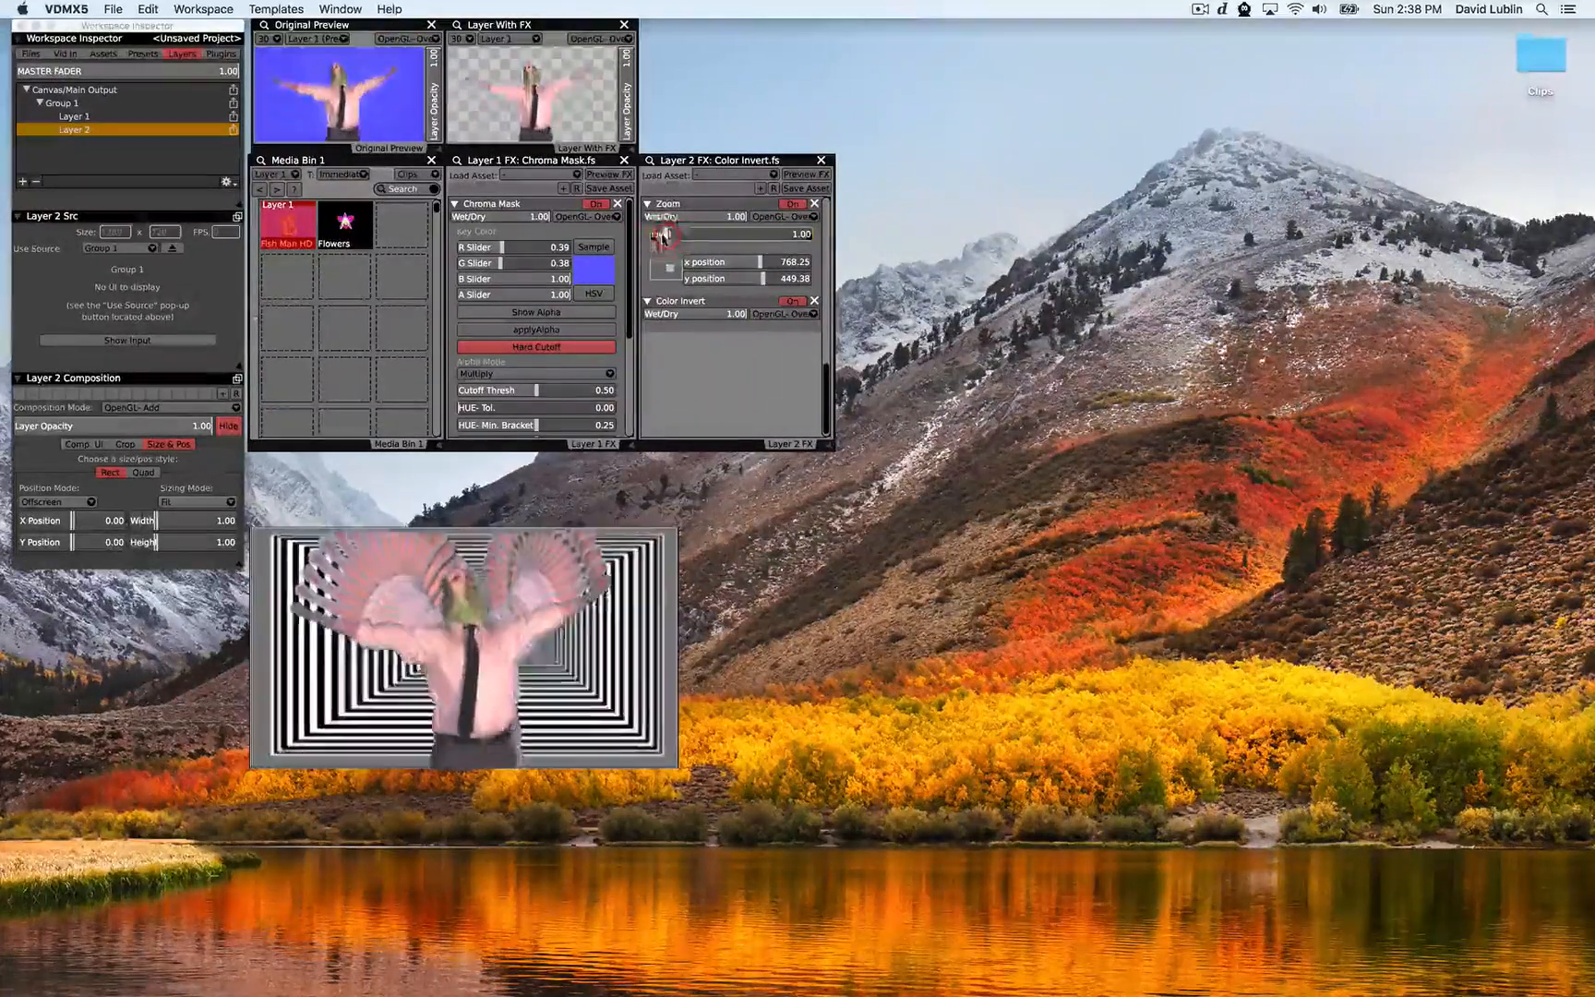
{"action": "left_click", "coordinate": [814, 300]}
Try the Shake.fs effect on Layer 2 with its magnitude at about 0.37, and remove the effect.
{"action": "left_click", "coordinate": [725, 175]}
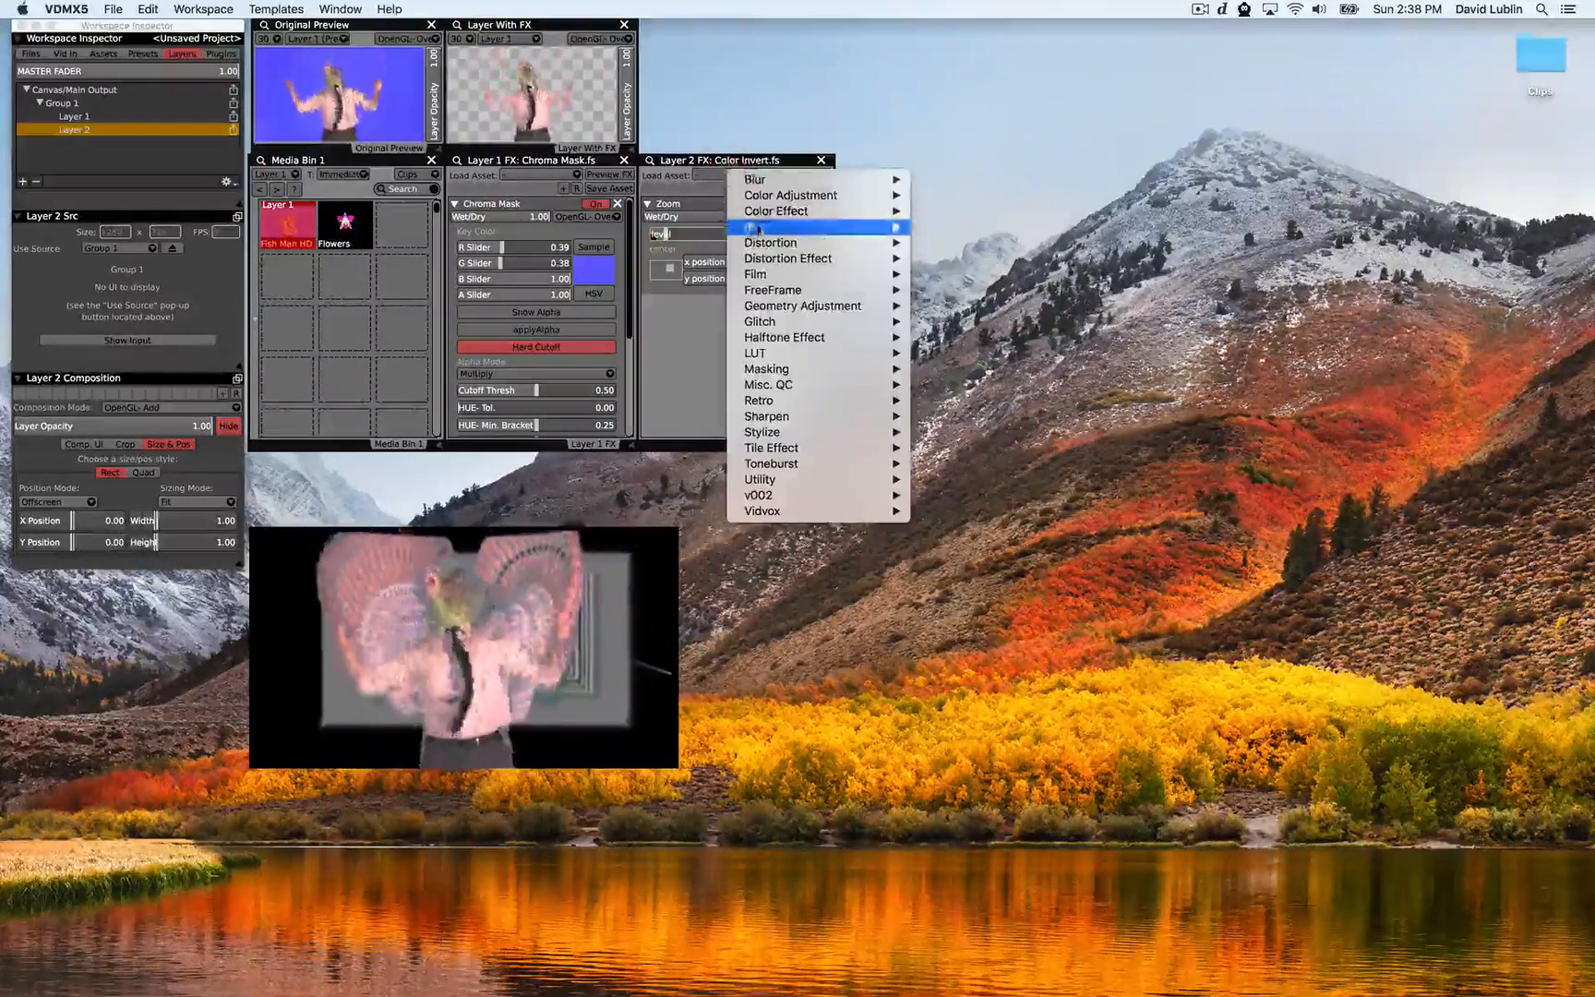
{"action": "mouse_move", "coordinate": [812, 306]}
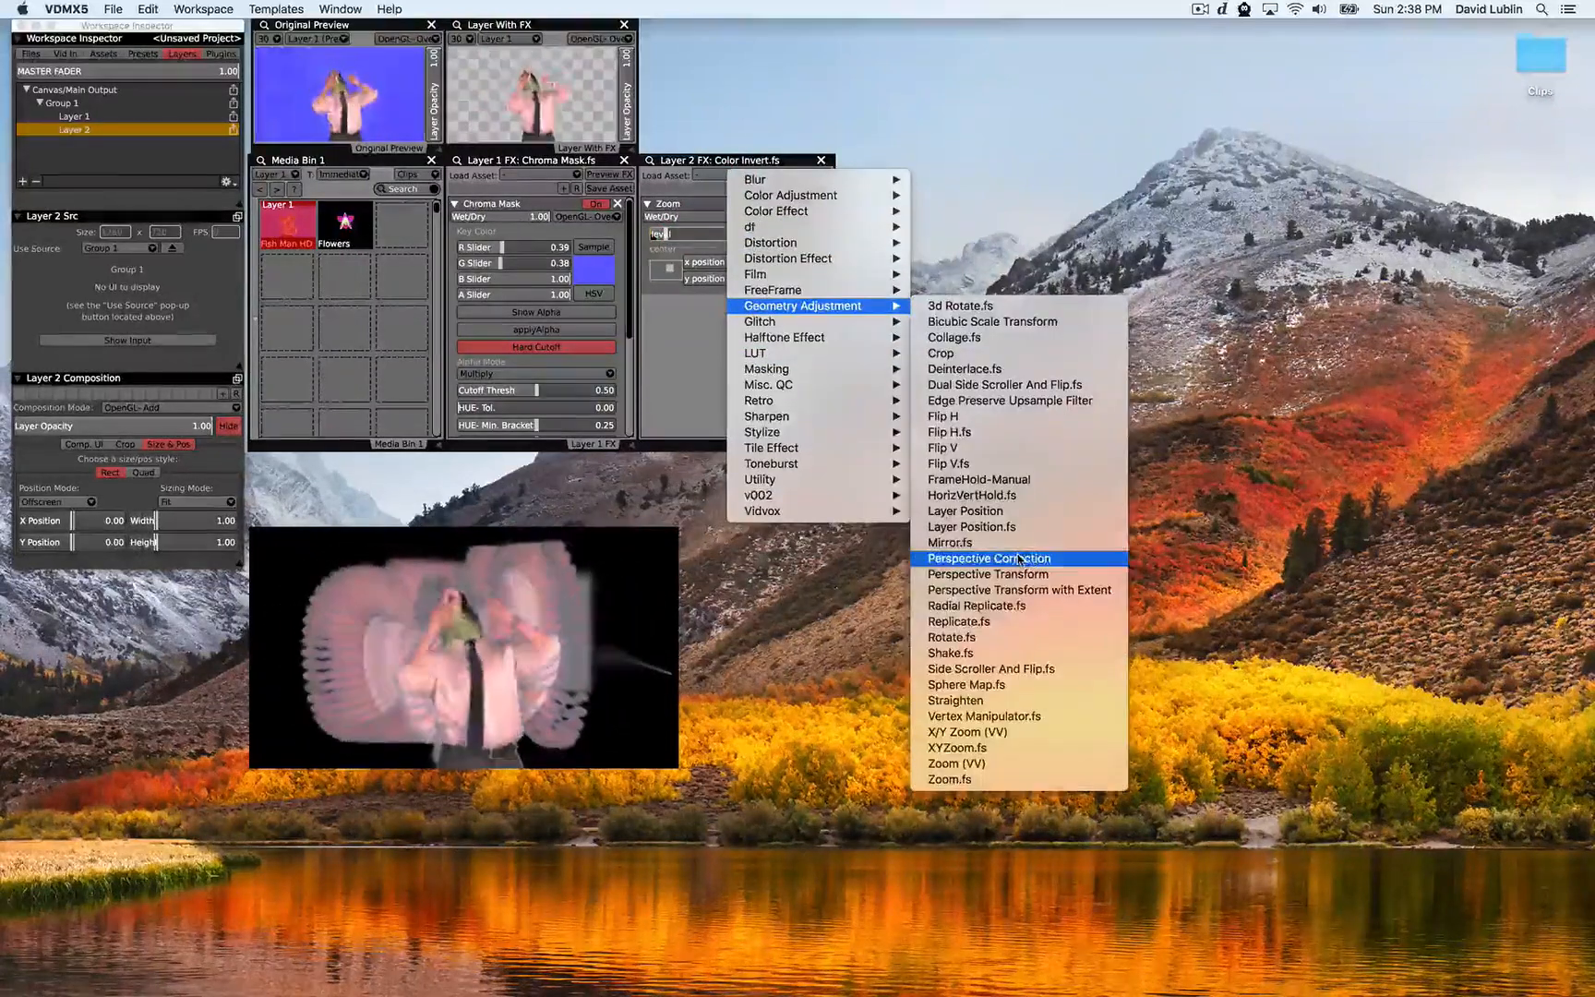
{"action": "left_click", "coordinate": [1015, 652]}
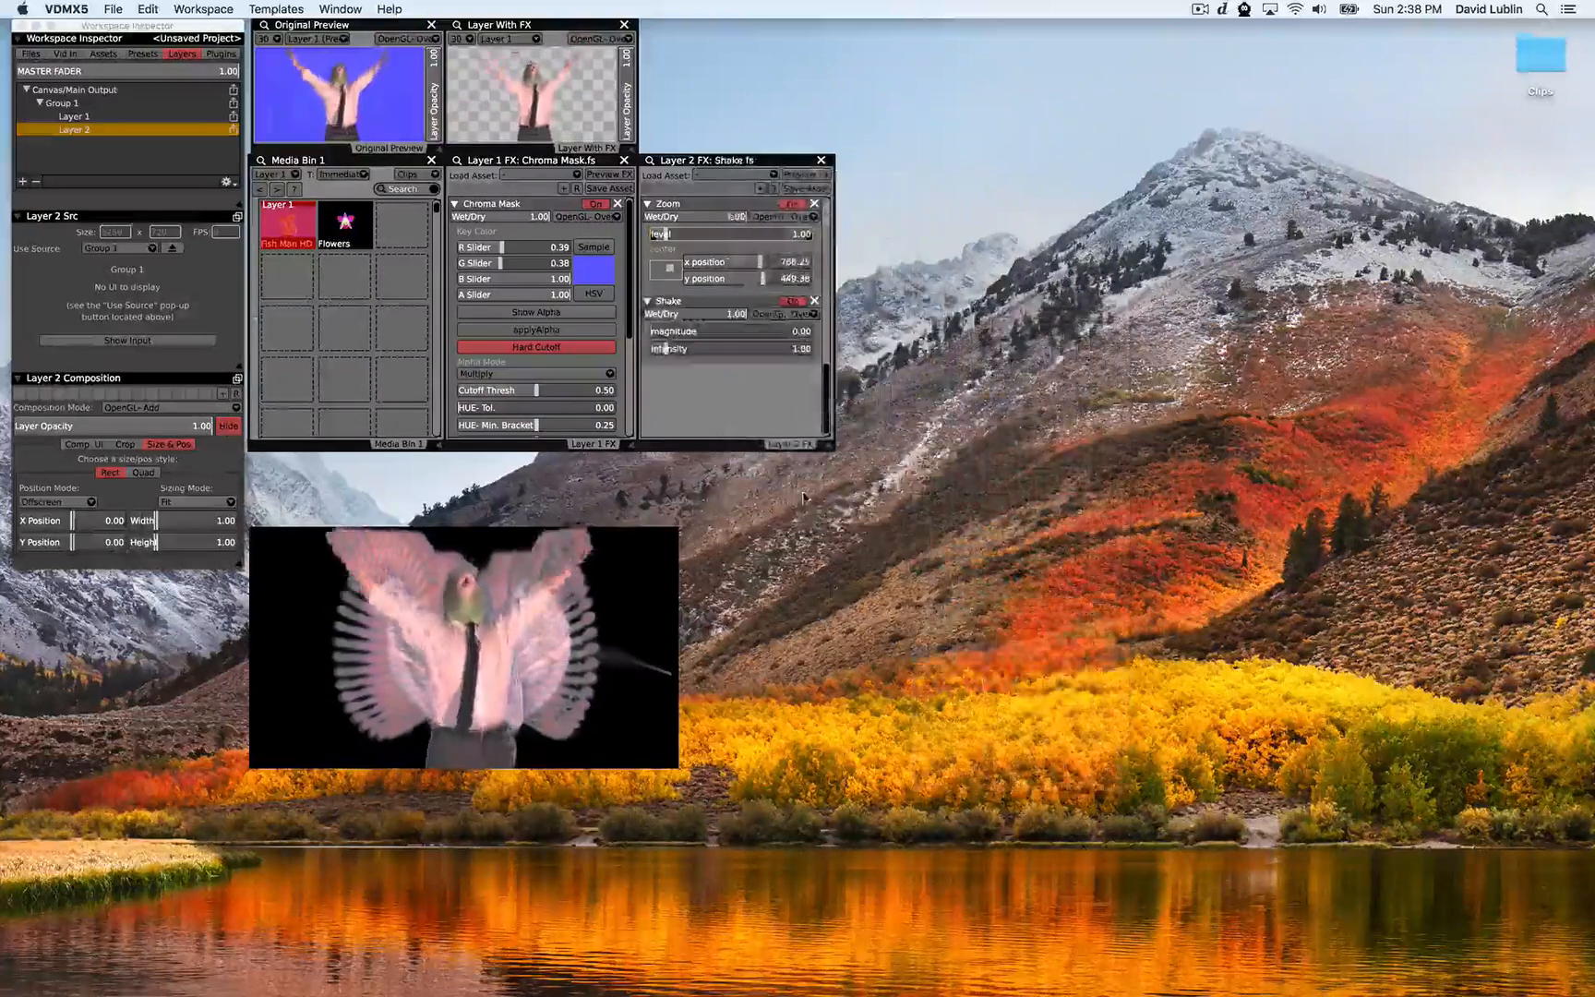
{"action": "left_click", "coordinate": [676, 331]}
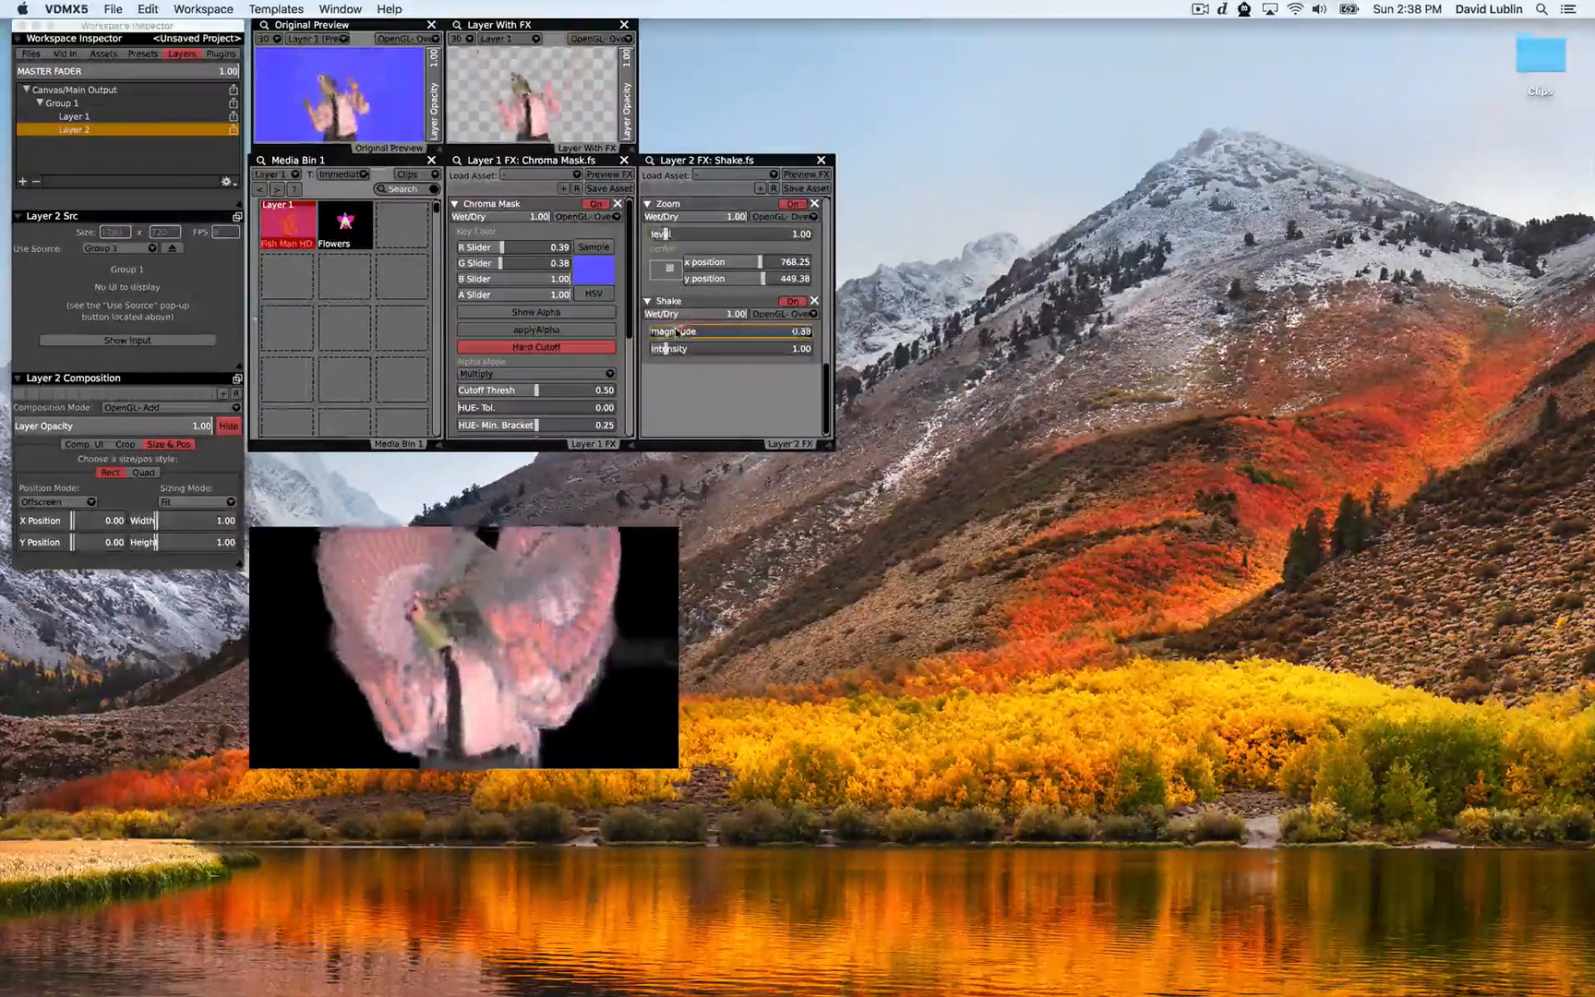
{"action": "left_click_drag", "start_coordinate": [677, 332], "coordinate": [677, 334]}
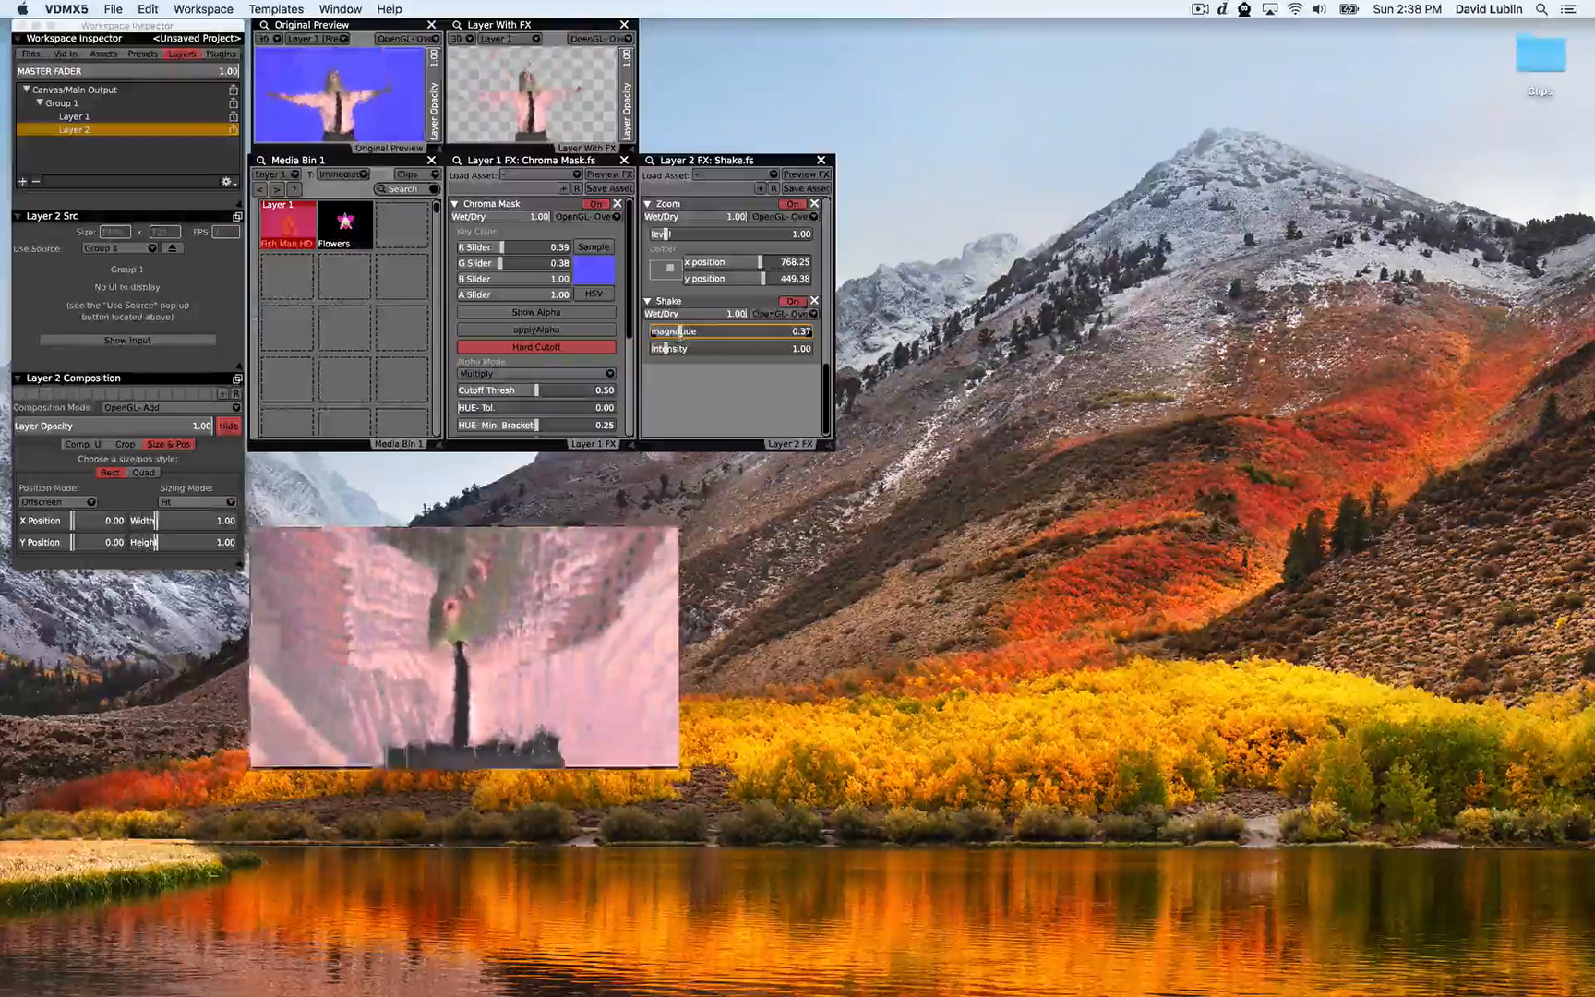
{"action": "left_click", "coordinate": [809, 303]}
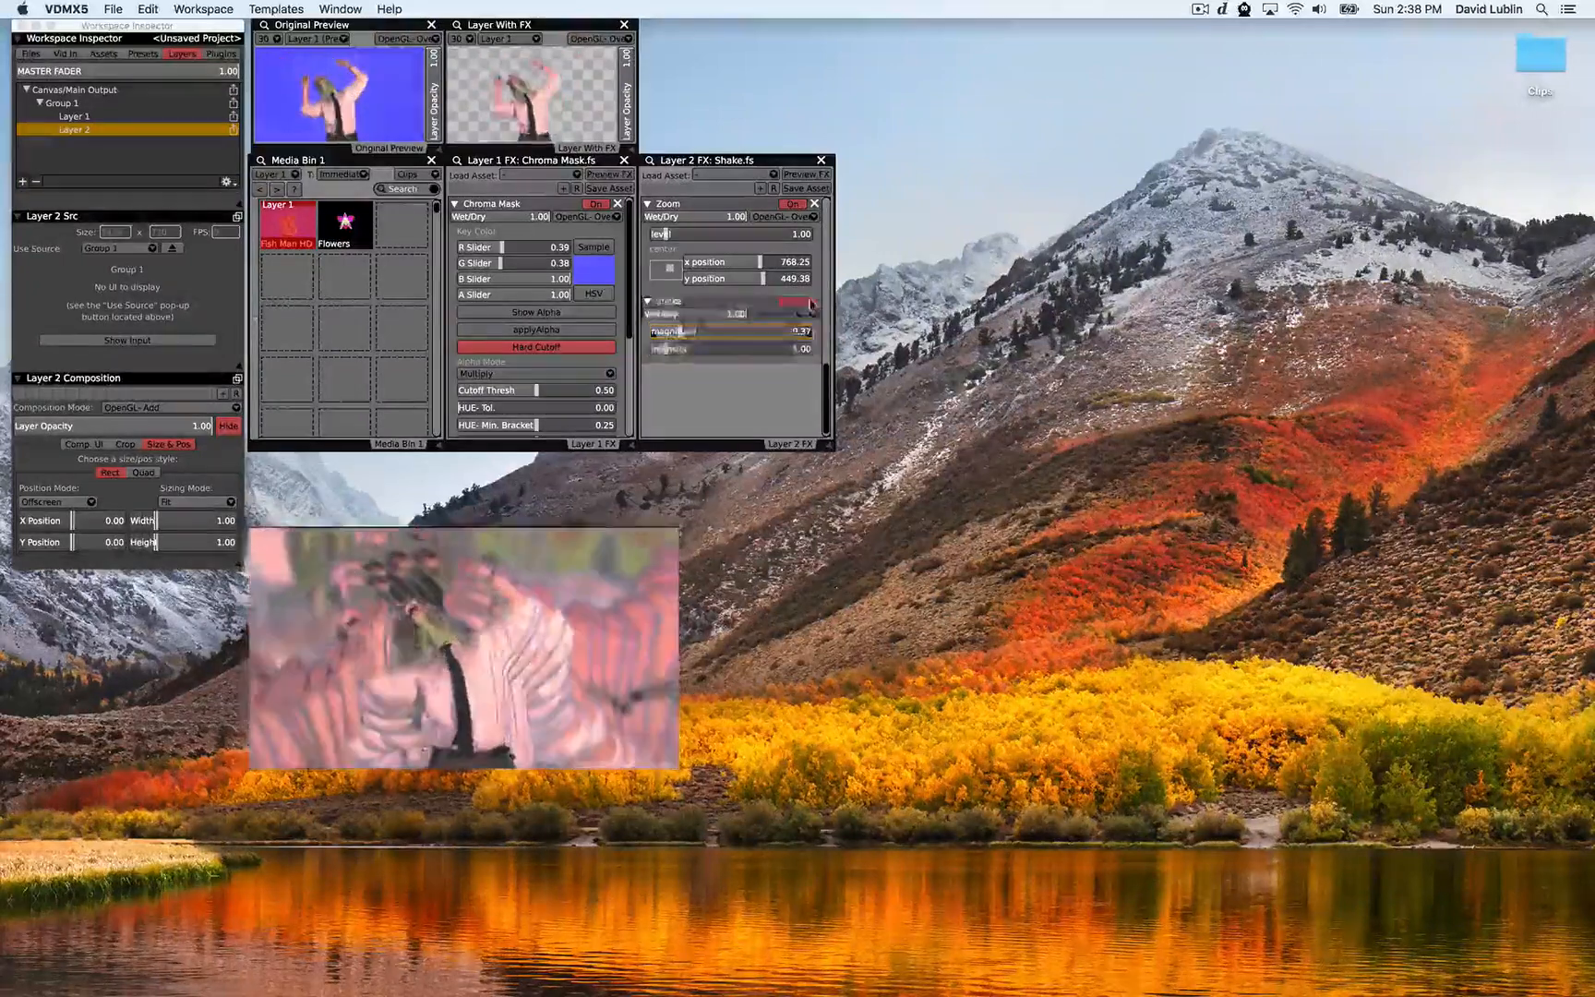
Try Color Controls.fs on Layer 2 with tiny bright and hue shifts around 0.00, and remove the effect.
{"action": "right_click", "coordinate": [748, 172]}
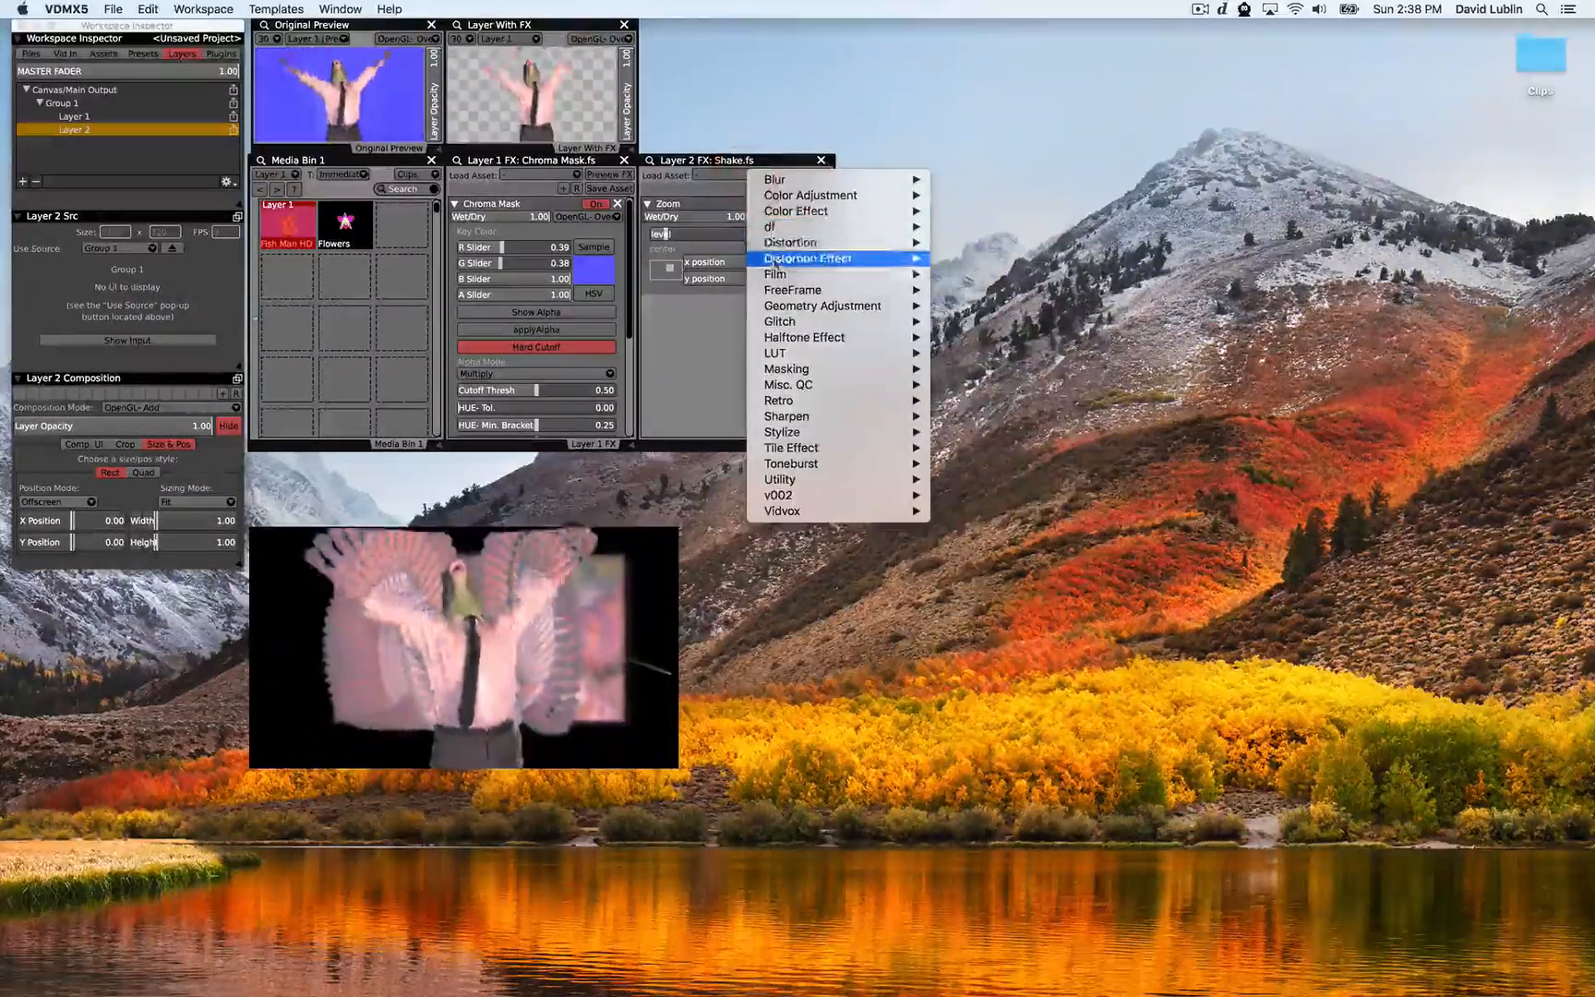
{"action": "mouse_move", "coordinate": [828, 199]}
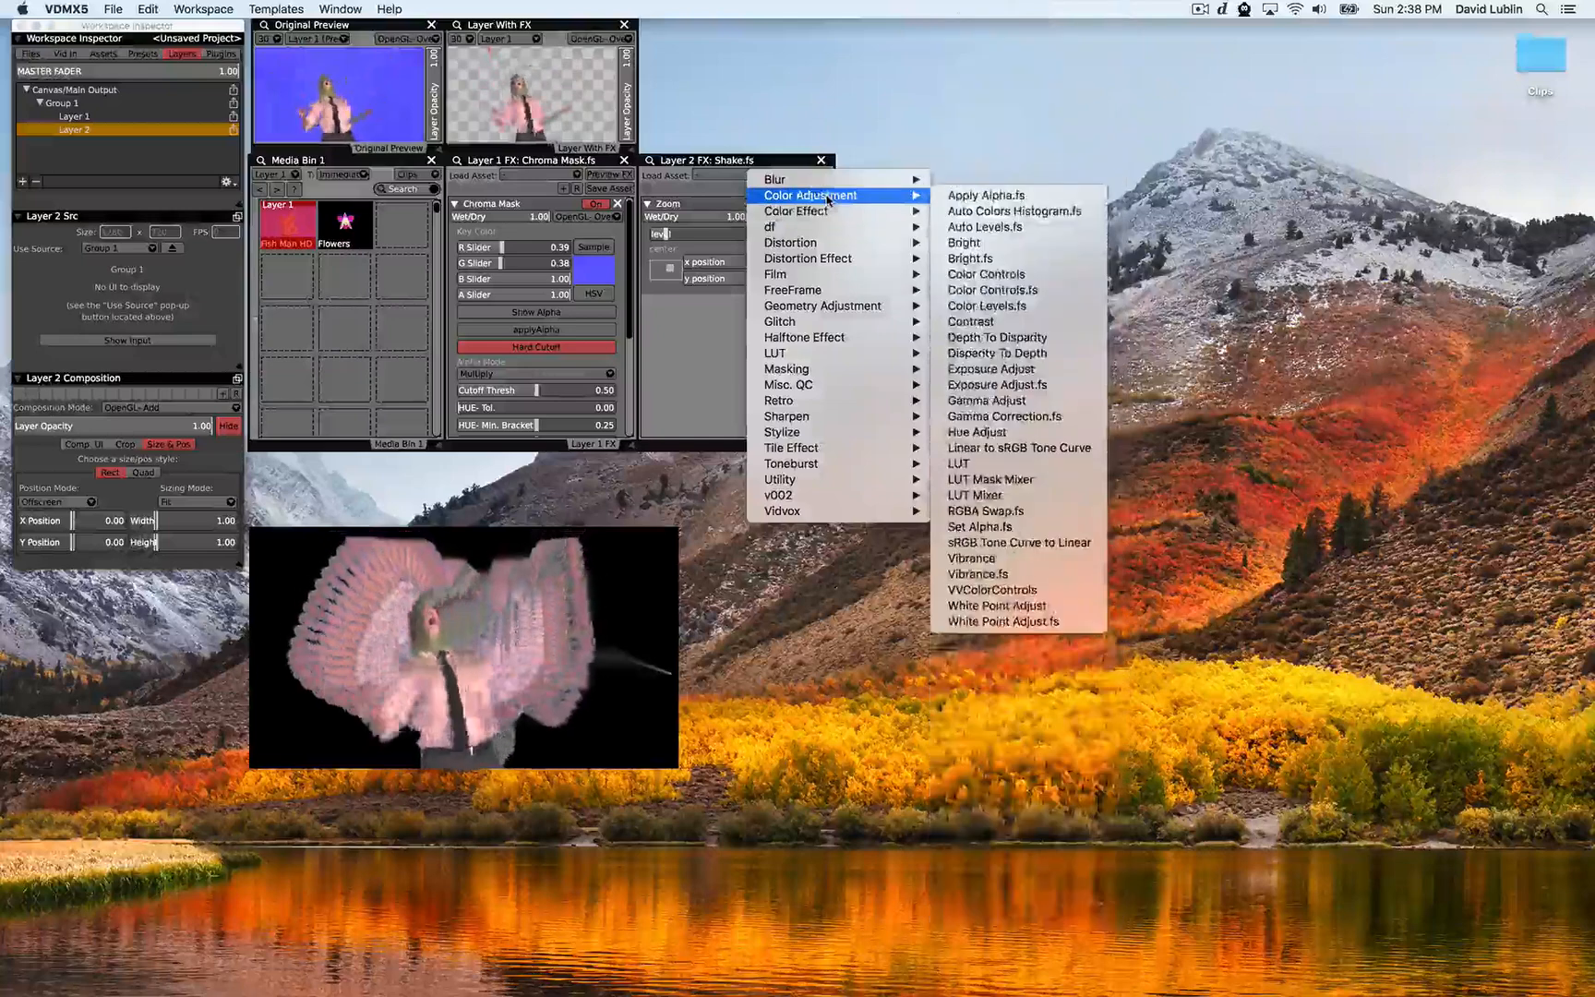
{"action": "left_click", "coordinate": [1004, 288]}
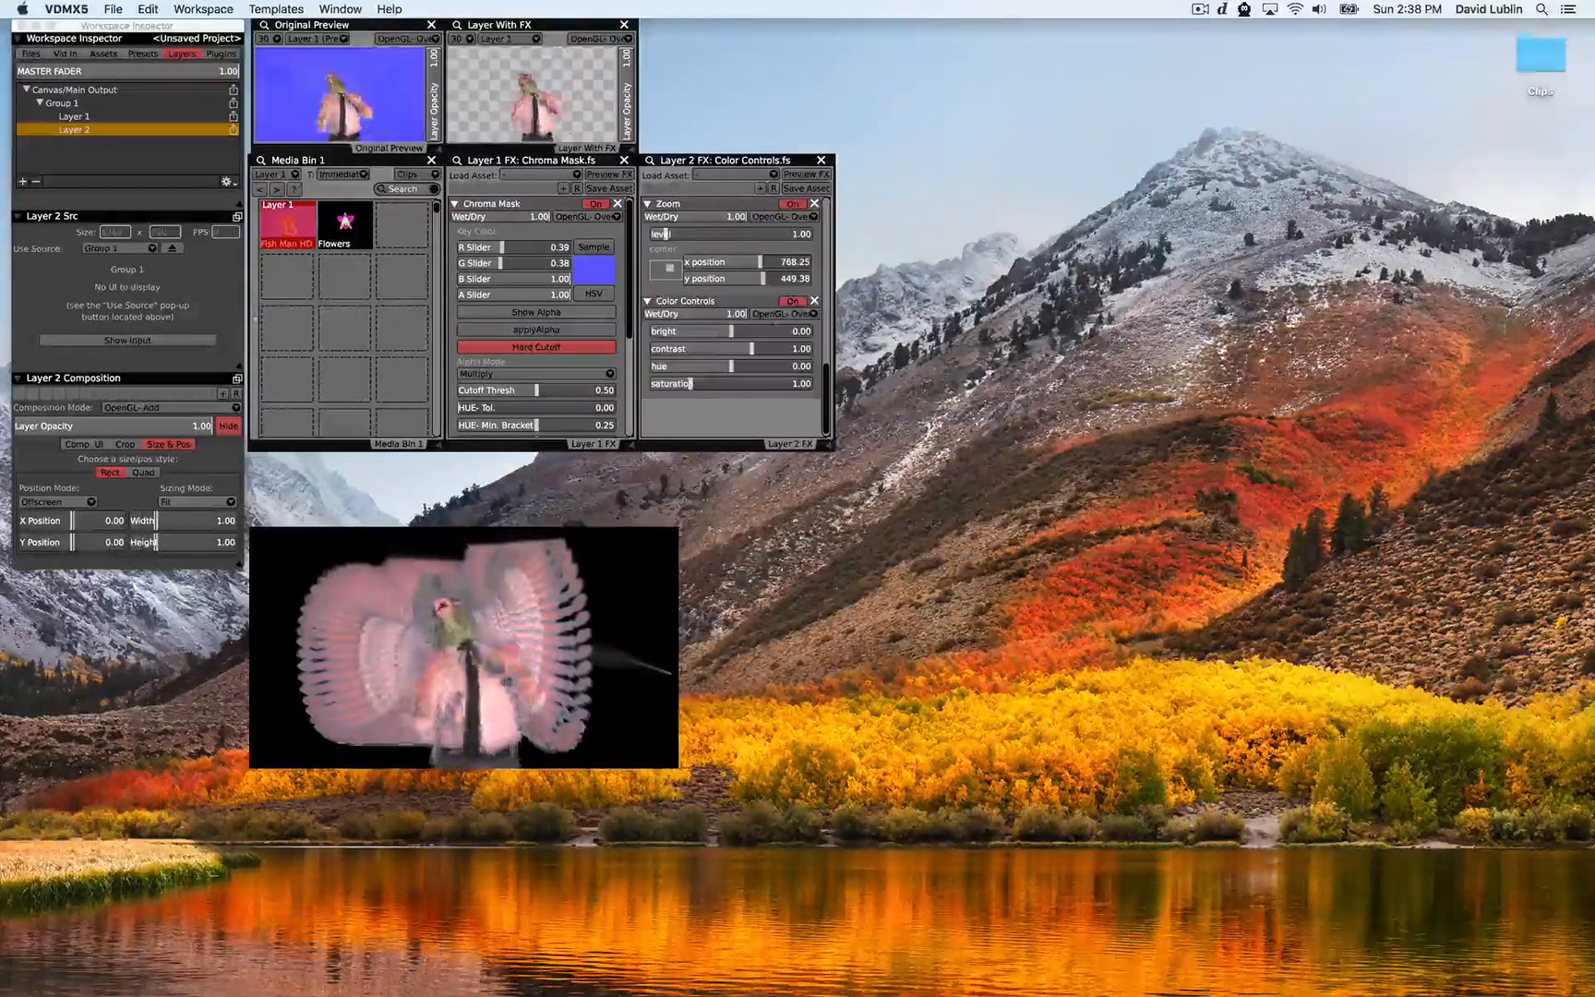
{"action": "left_click", "coordinate": [727, 331]}
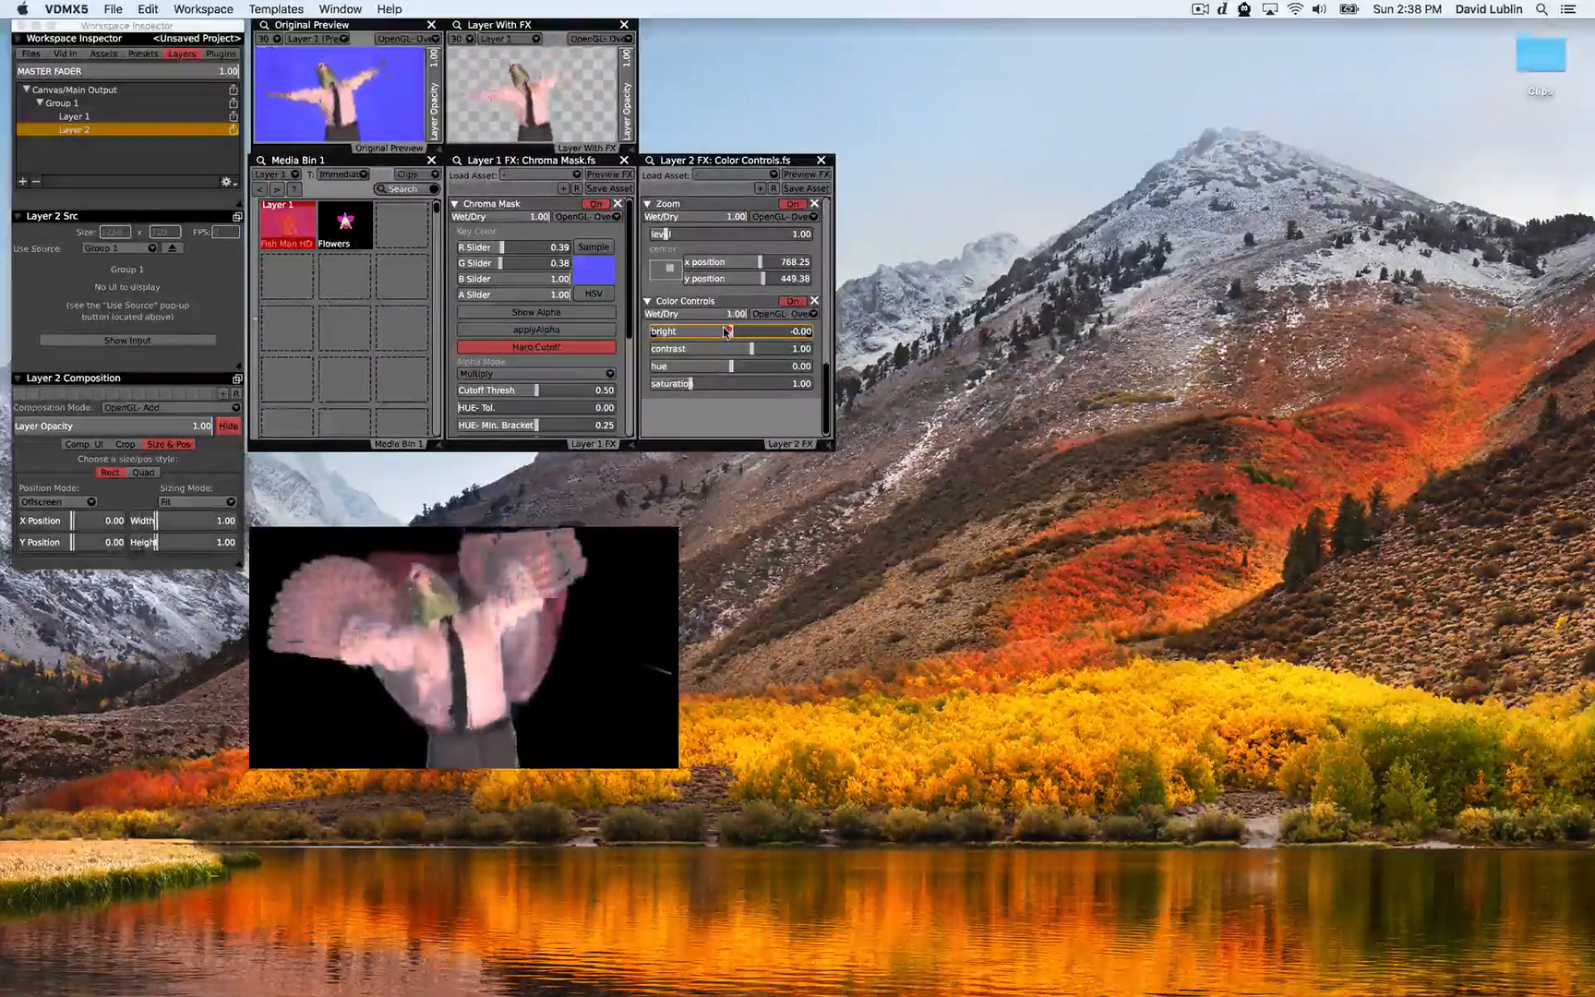
{"action": "left_click_drag", "start_coordinate": [726, 331], "coordinate": [727, 332]}
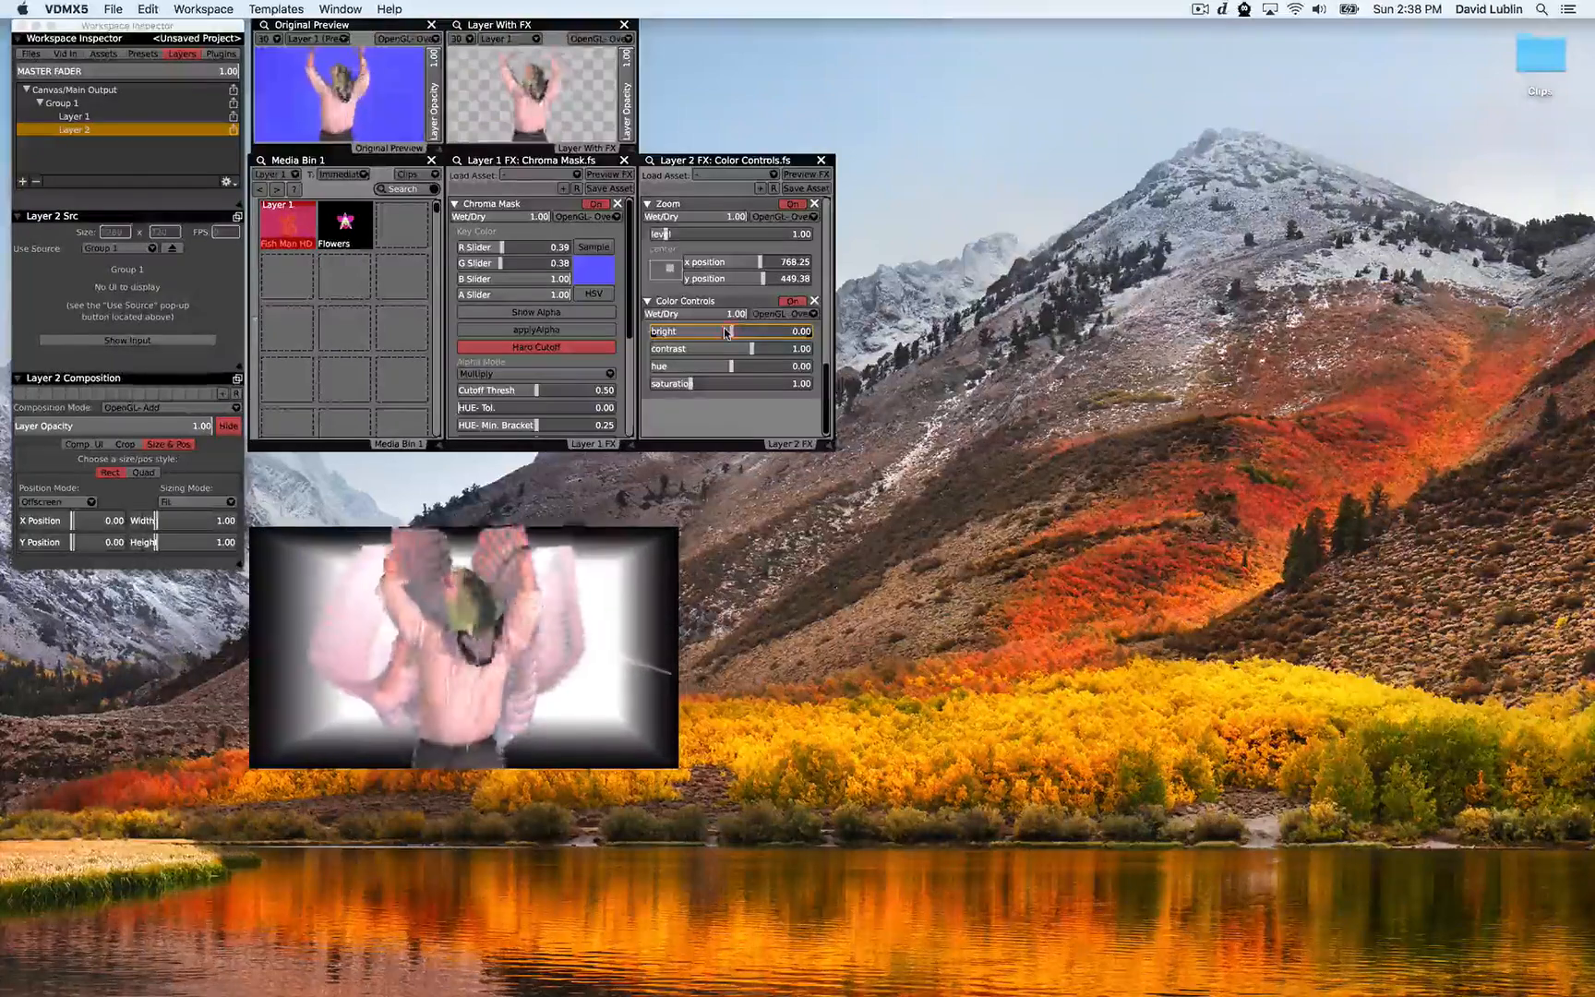
{"action": "left_click_drag", "start_coordinate": [726, 332], "coordinate": [729, 334]}
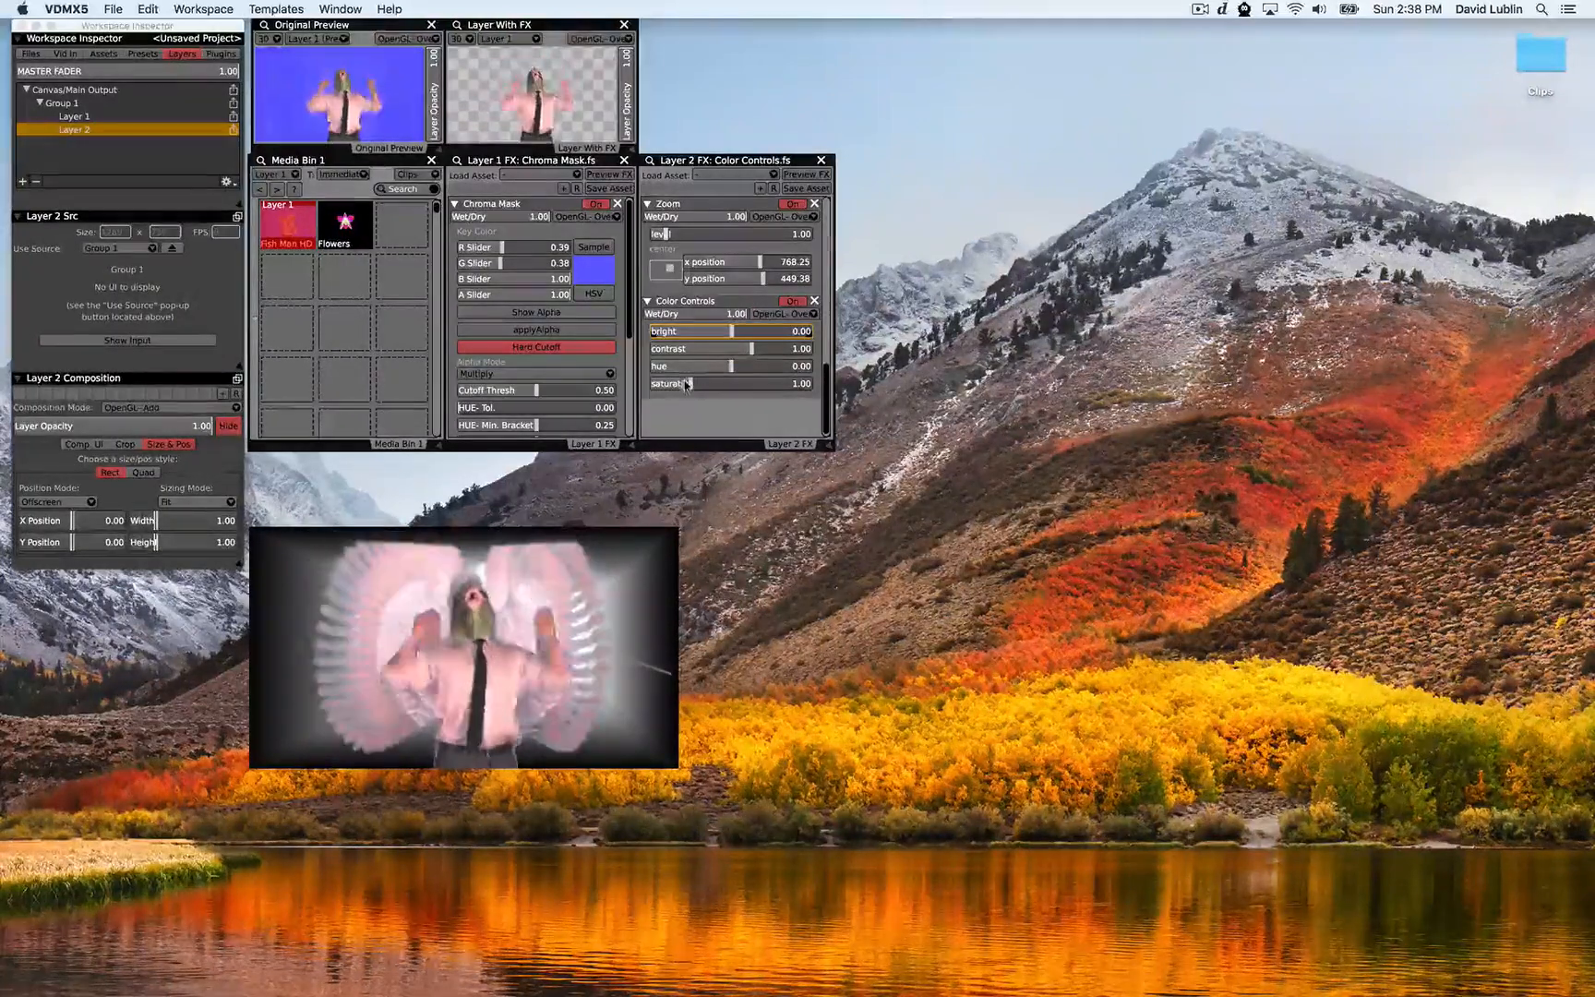
{"action": "left_click_drag", "start_coordinate": [729, 367], "coordinate": [729, 372]}
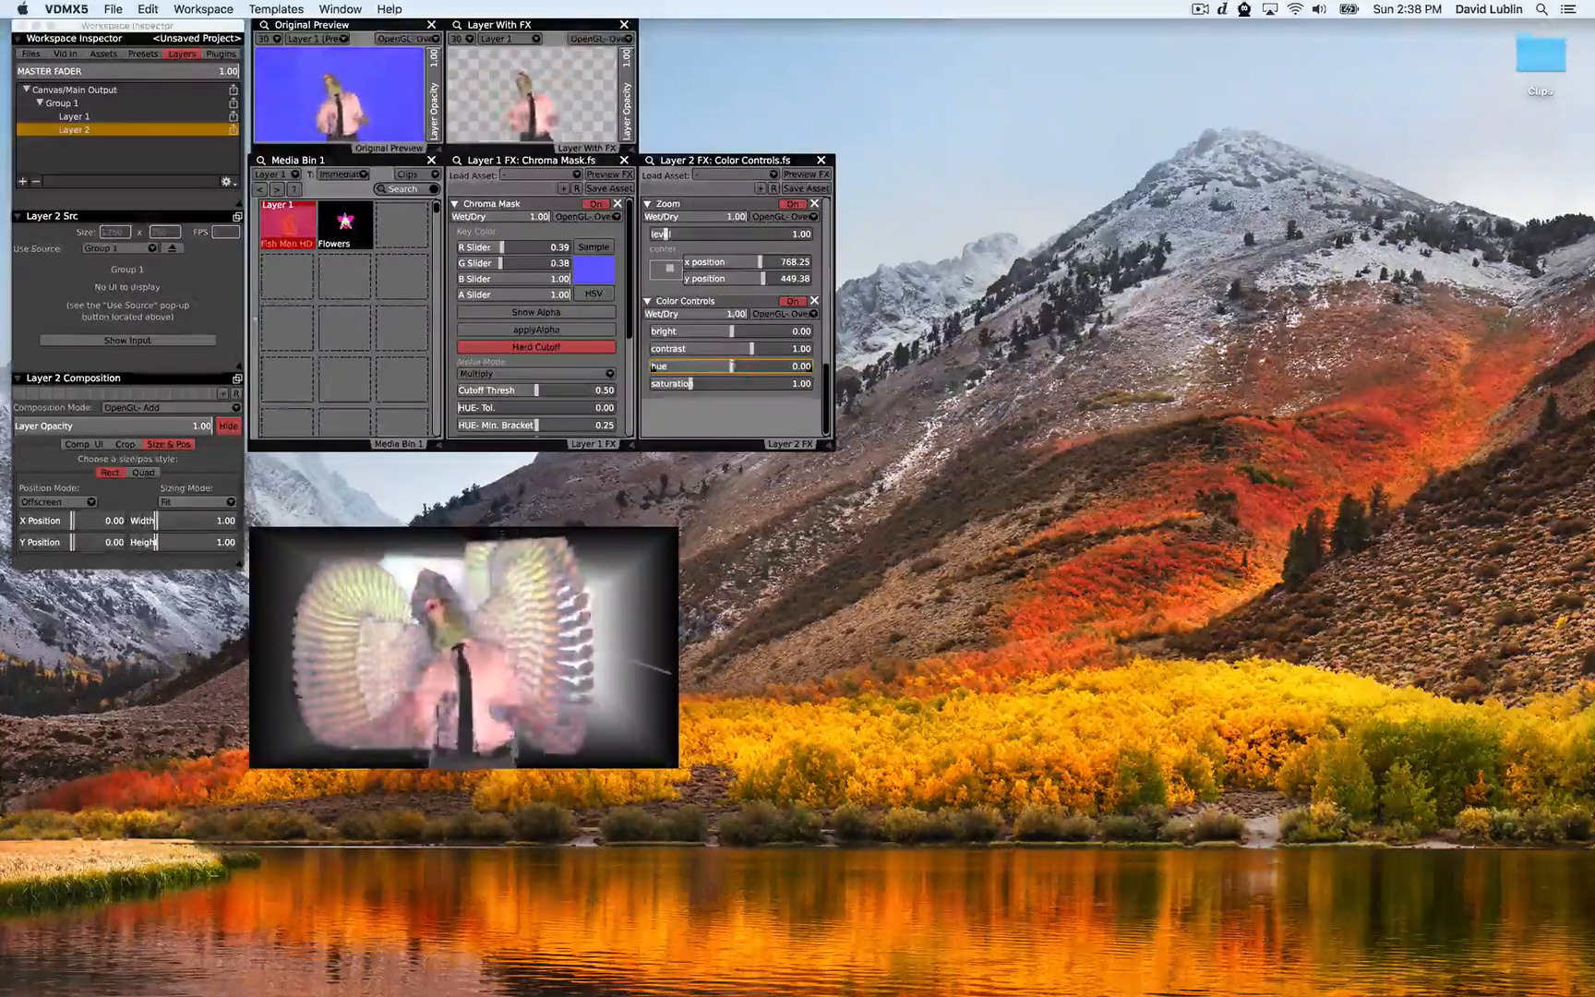
{"action": "left_click", "coordinate": [814, 300]}
Add the Soft Blur.fs blur effect to Layer 2.
{"action": "left_click", "coordinate": [736, 176]}
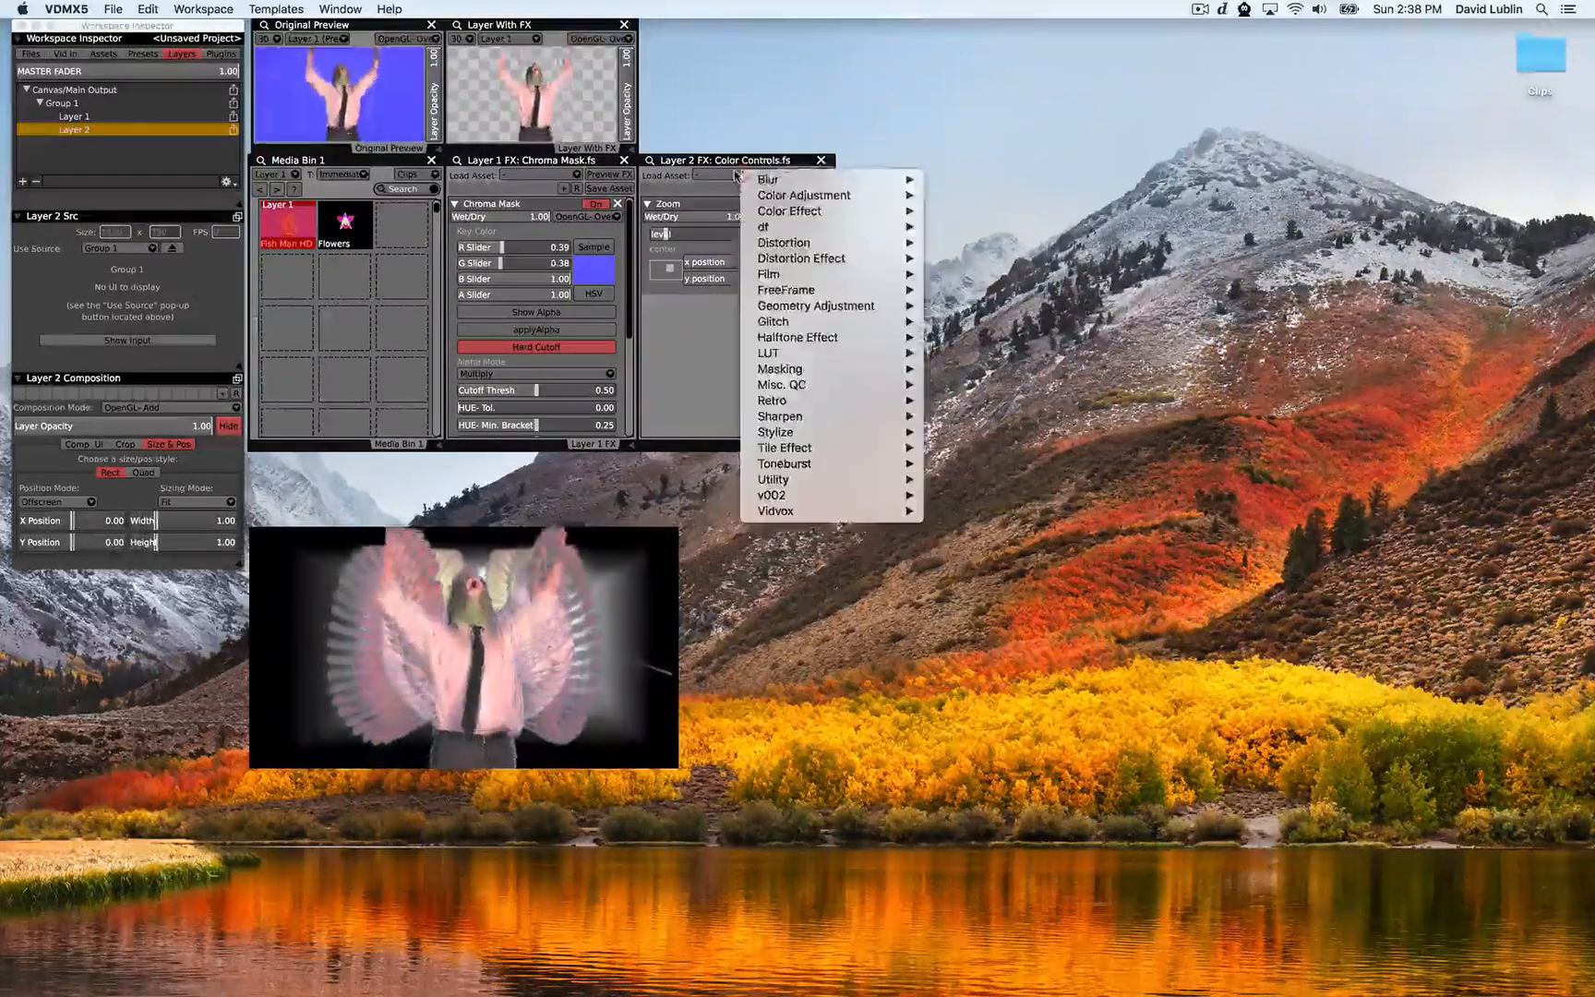
{"action": "mouse_move", "coordinate": [759, 213]}
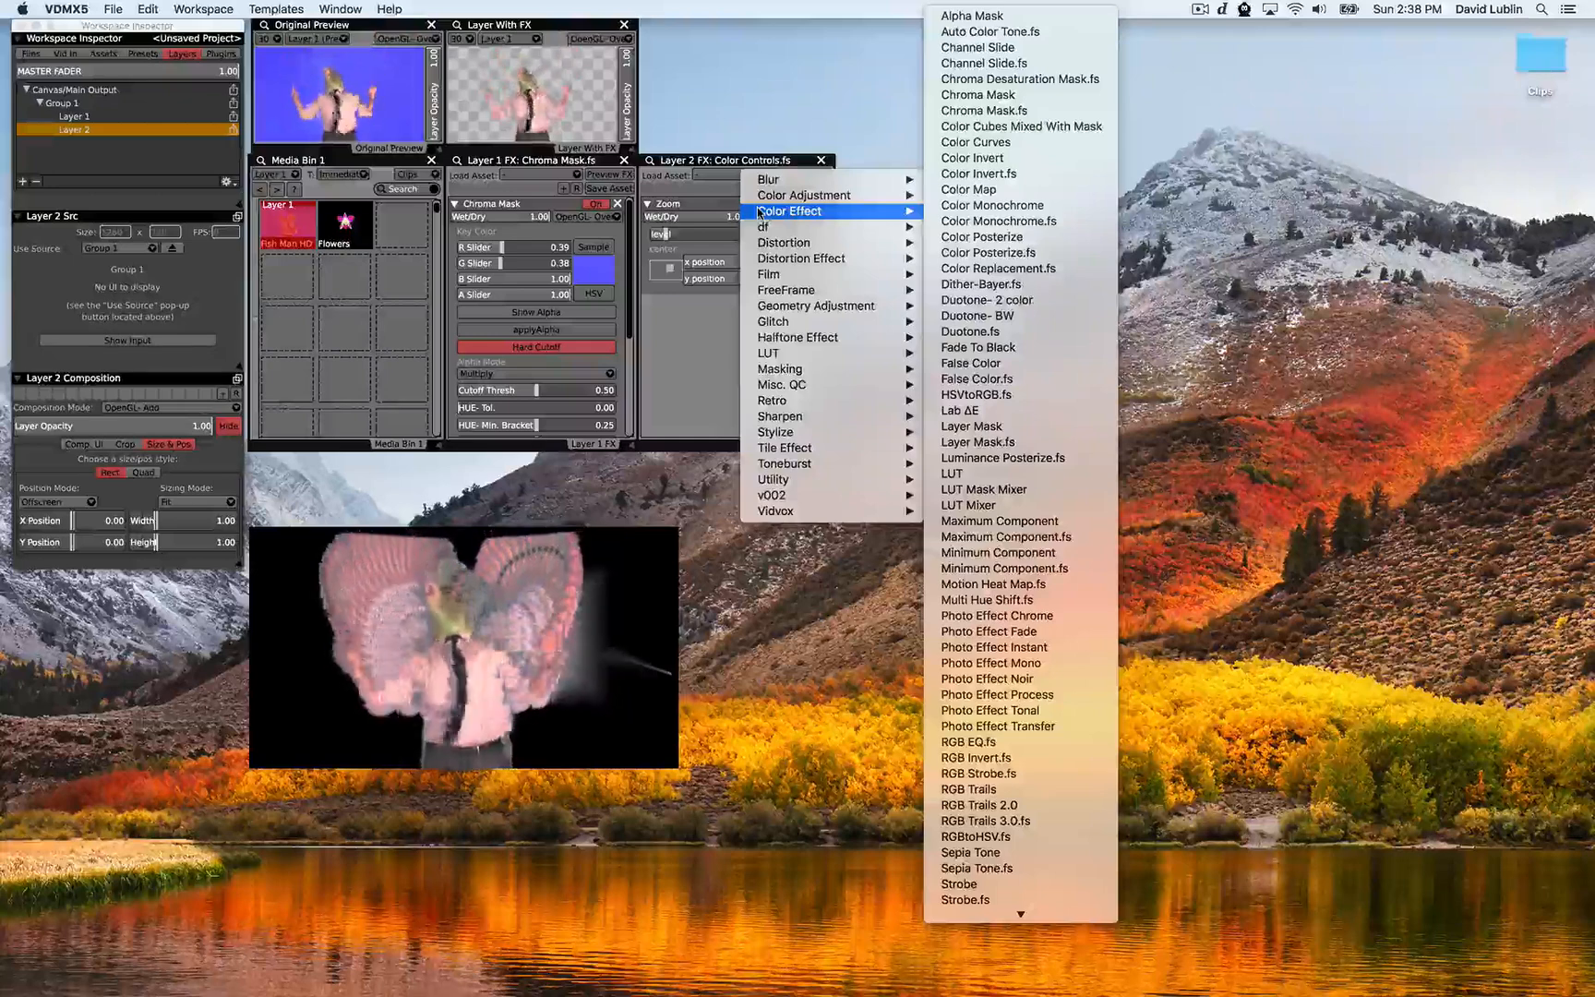
{"action": "mouse_move", "coordinate": [847, 394]}
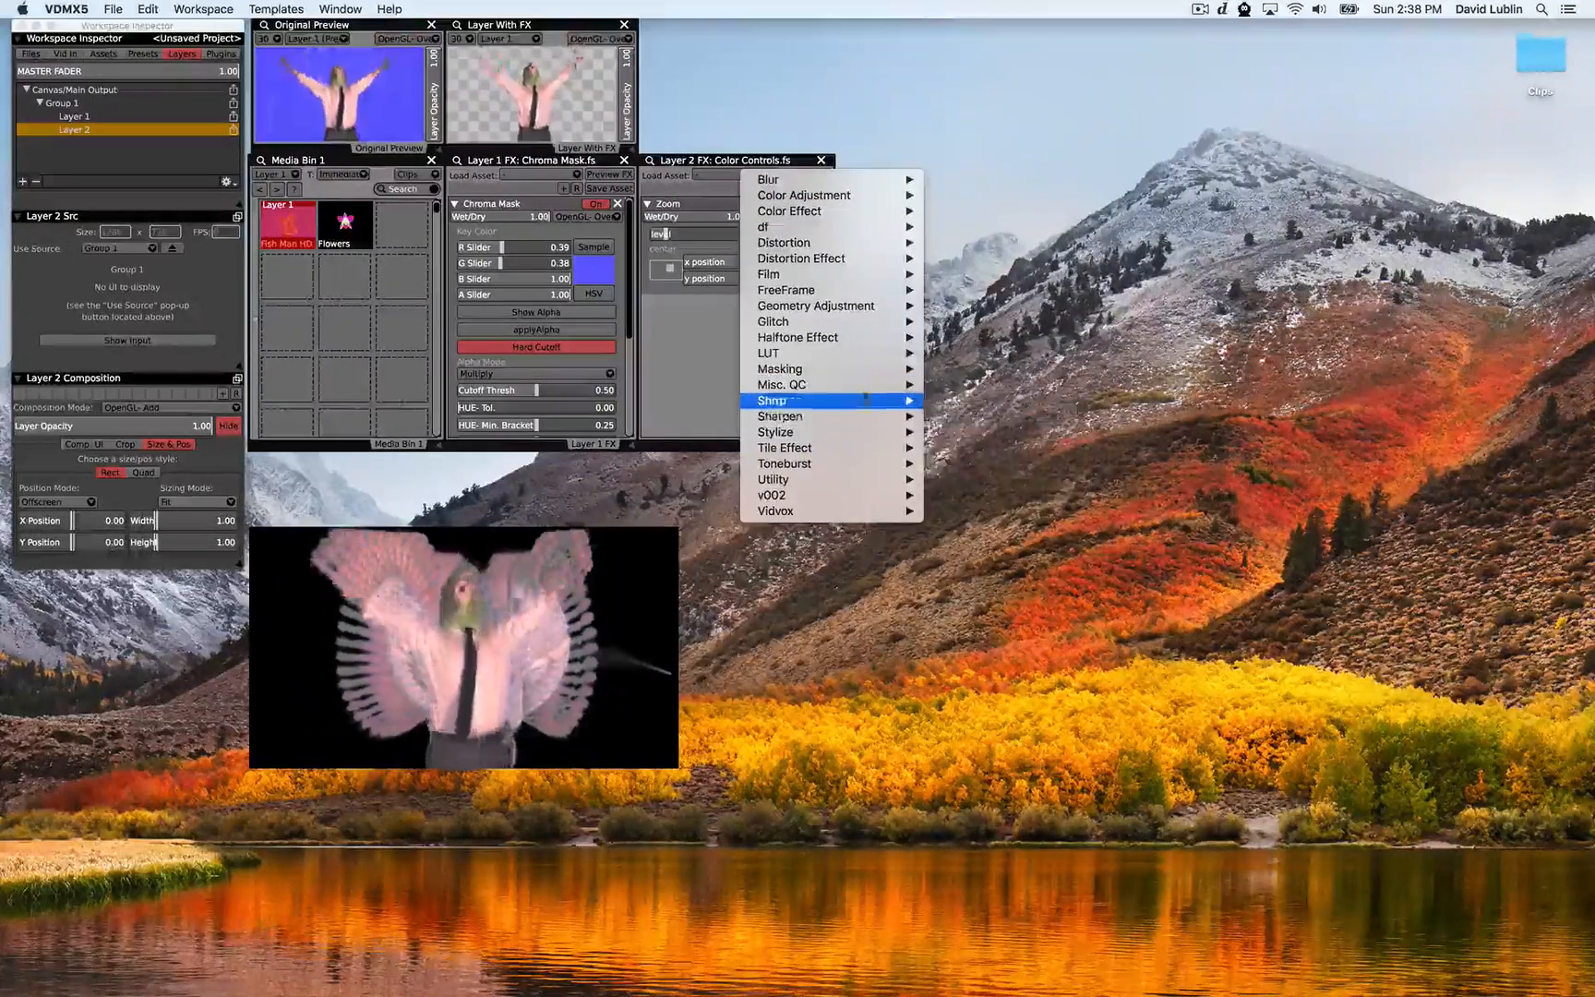
{"action": "mouse_move", "coordinate": [890, 180]}
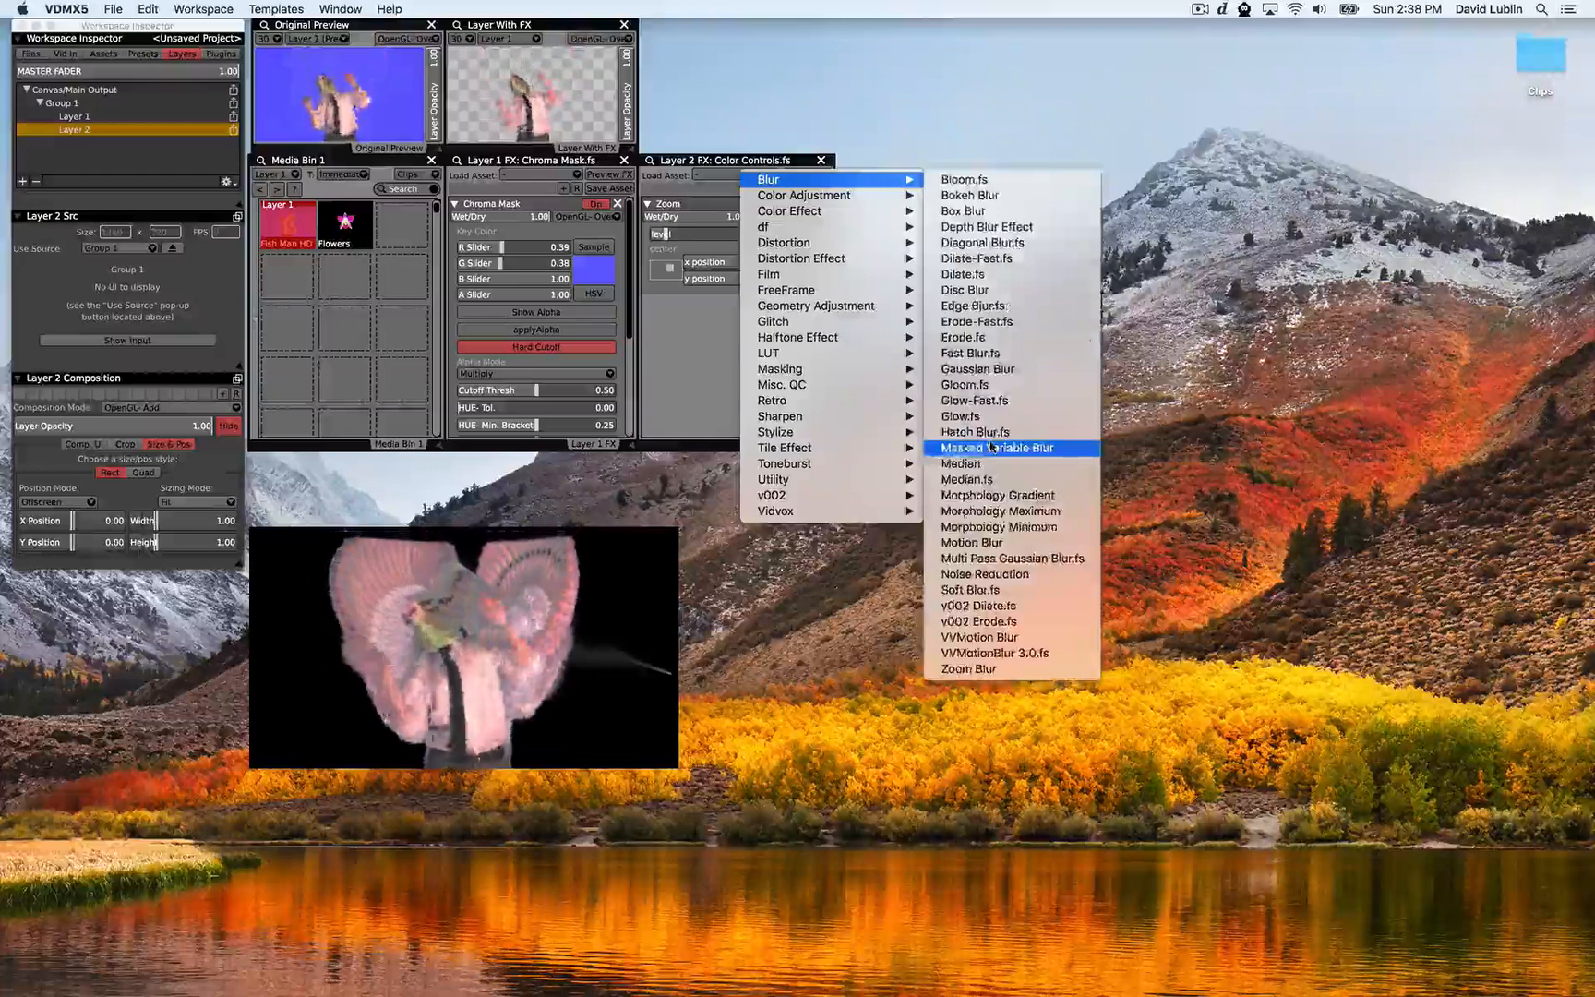
{"action": "left_click", "coordinate": [996, 589]}
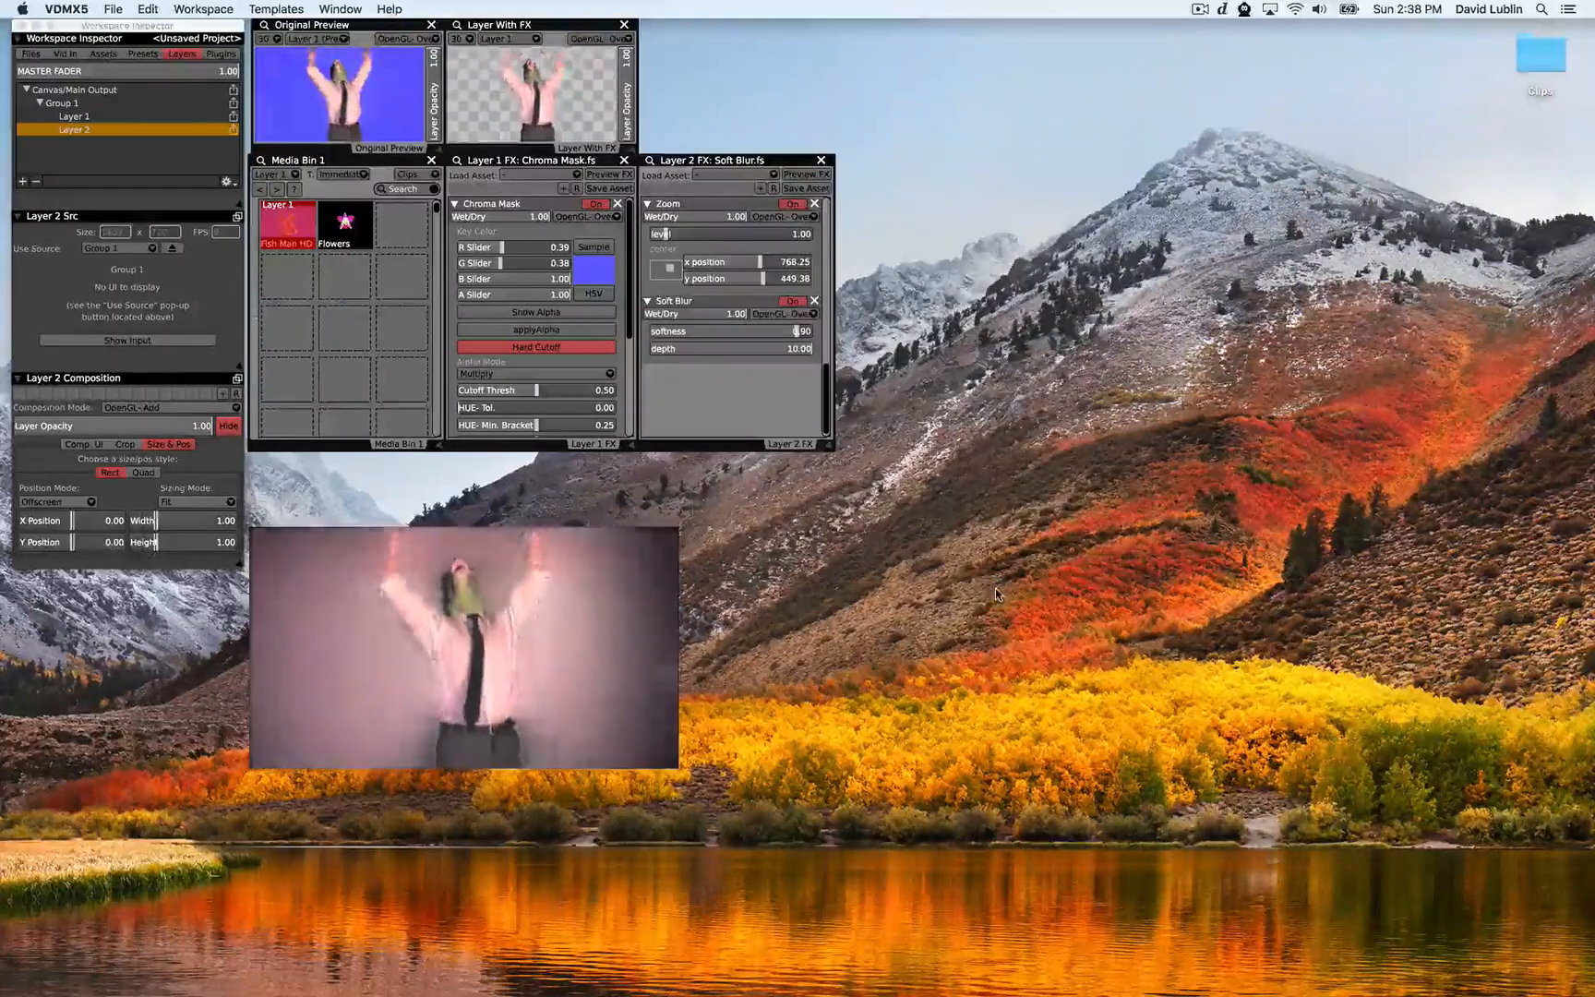
Lower the Soft Blur softness to about 0.23 and its depth to about 2.99 on Layer 2.
{"action": "left_click_drag", "start_coordinate": [795, 330], "coordinate": [690, 334]}
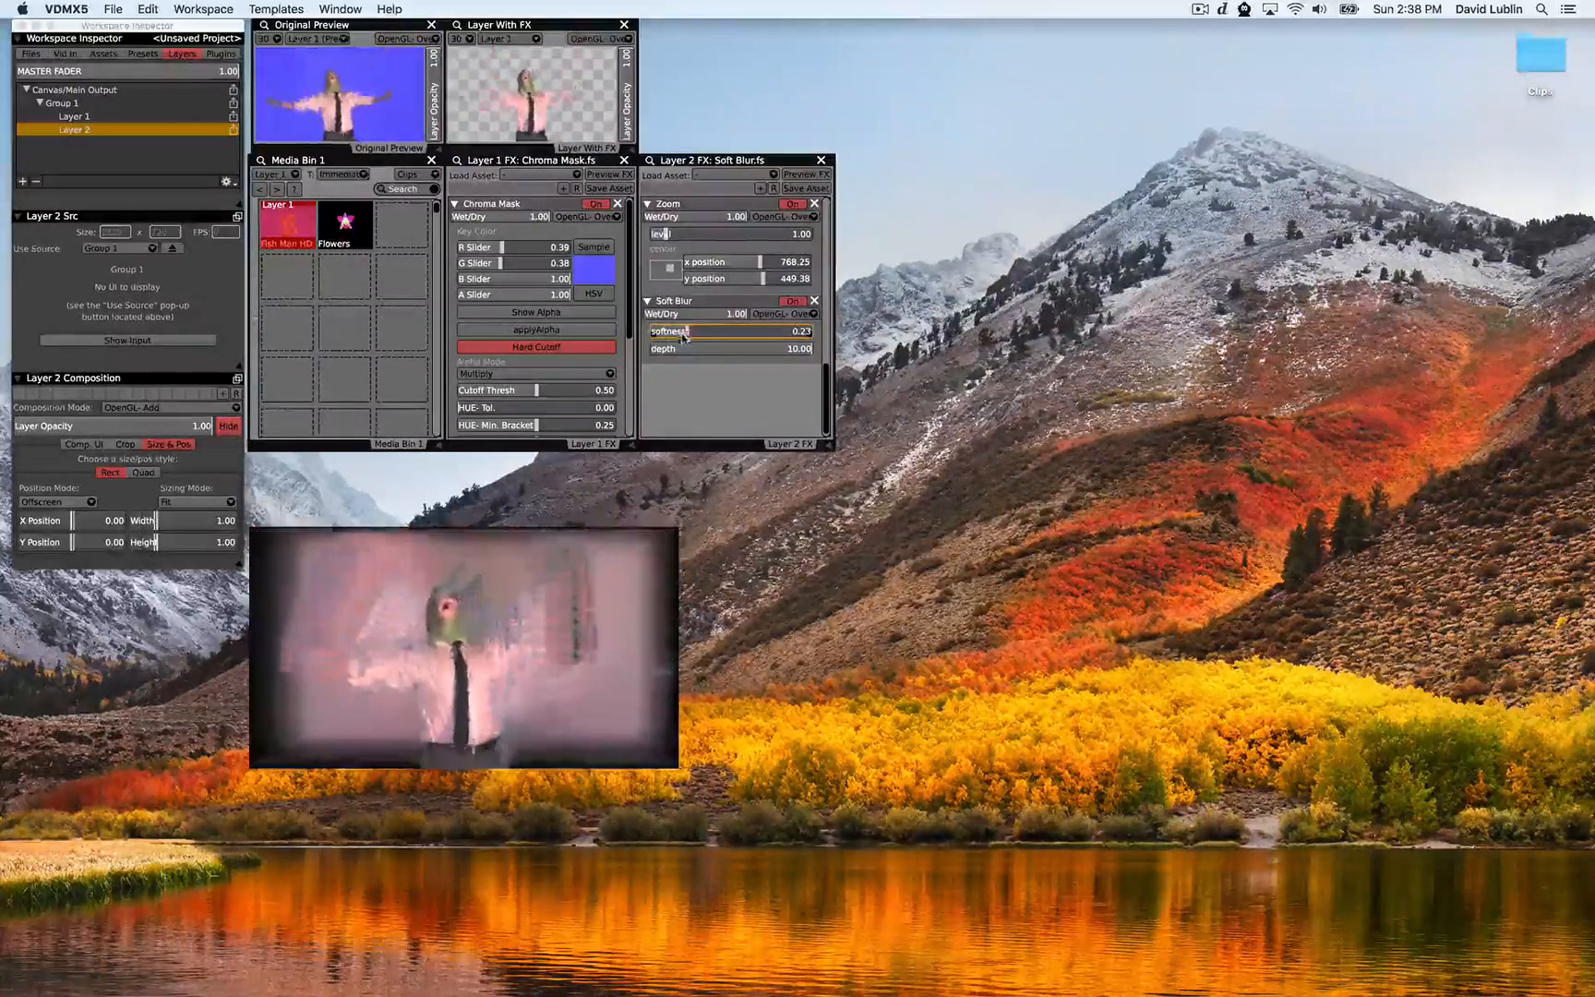
{"action": "left_click", "coordinate": [681, 349]}
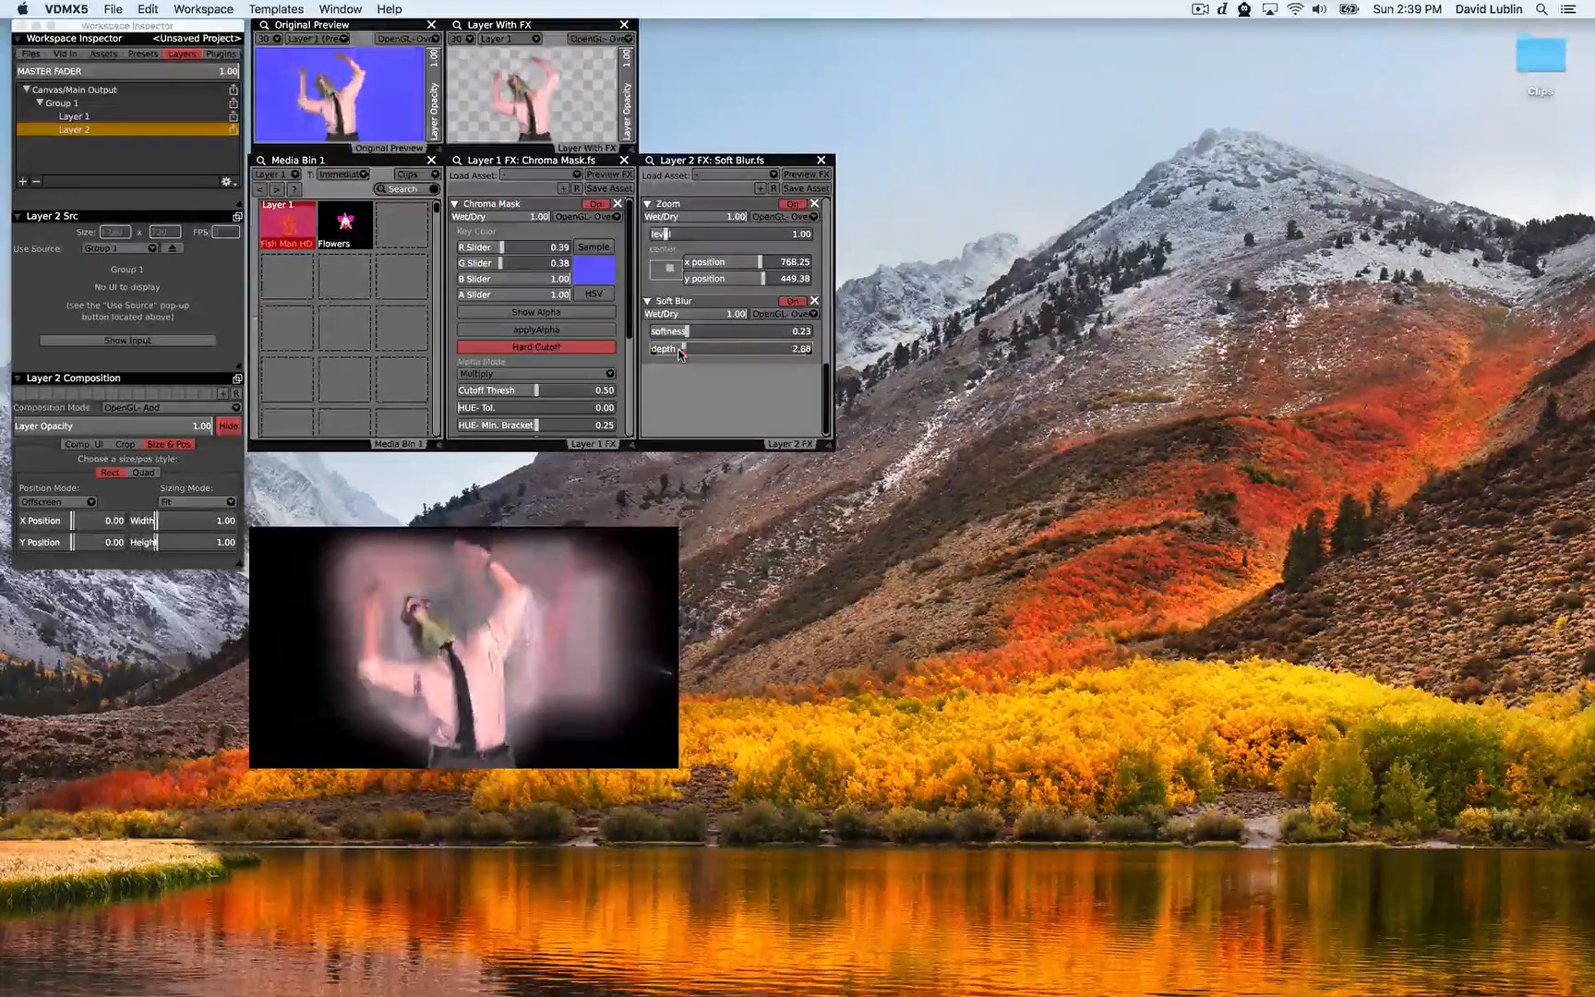
{"action": "left_click", "coordinate": [681, 351]}
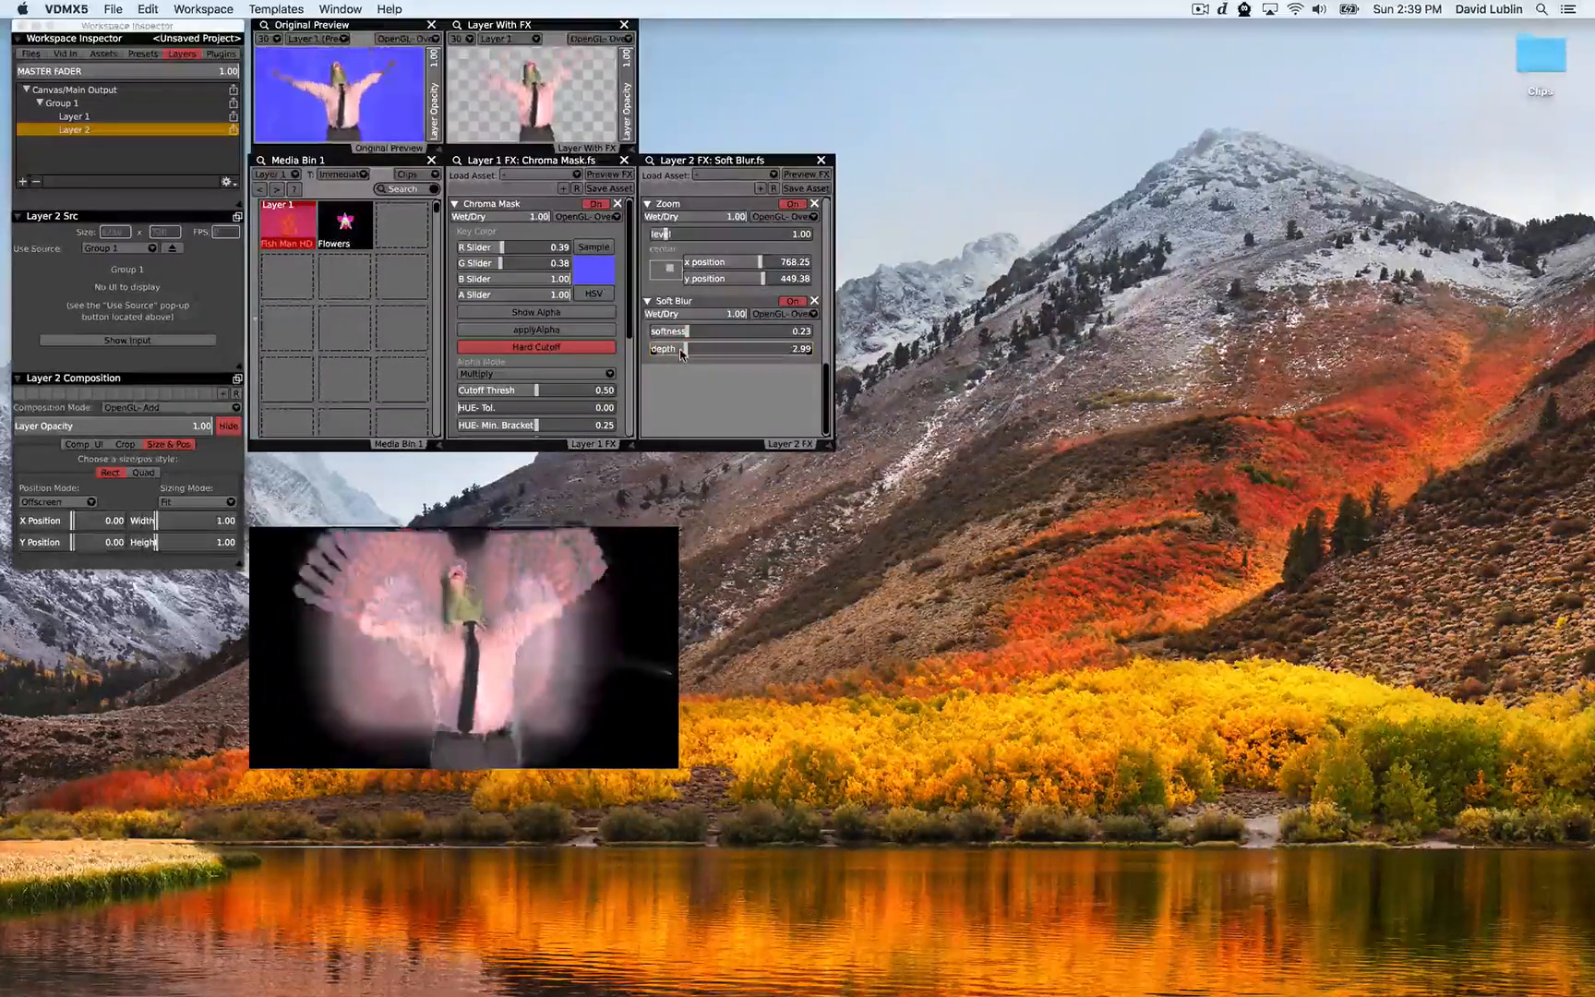
{"action": "left_click", "coordinate": [692, 381]}
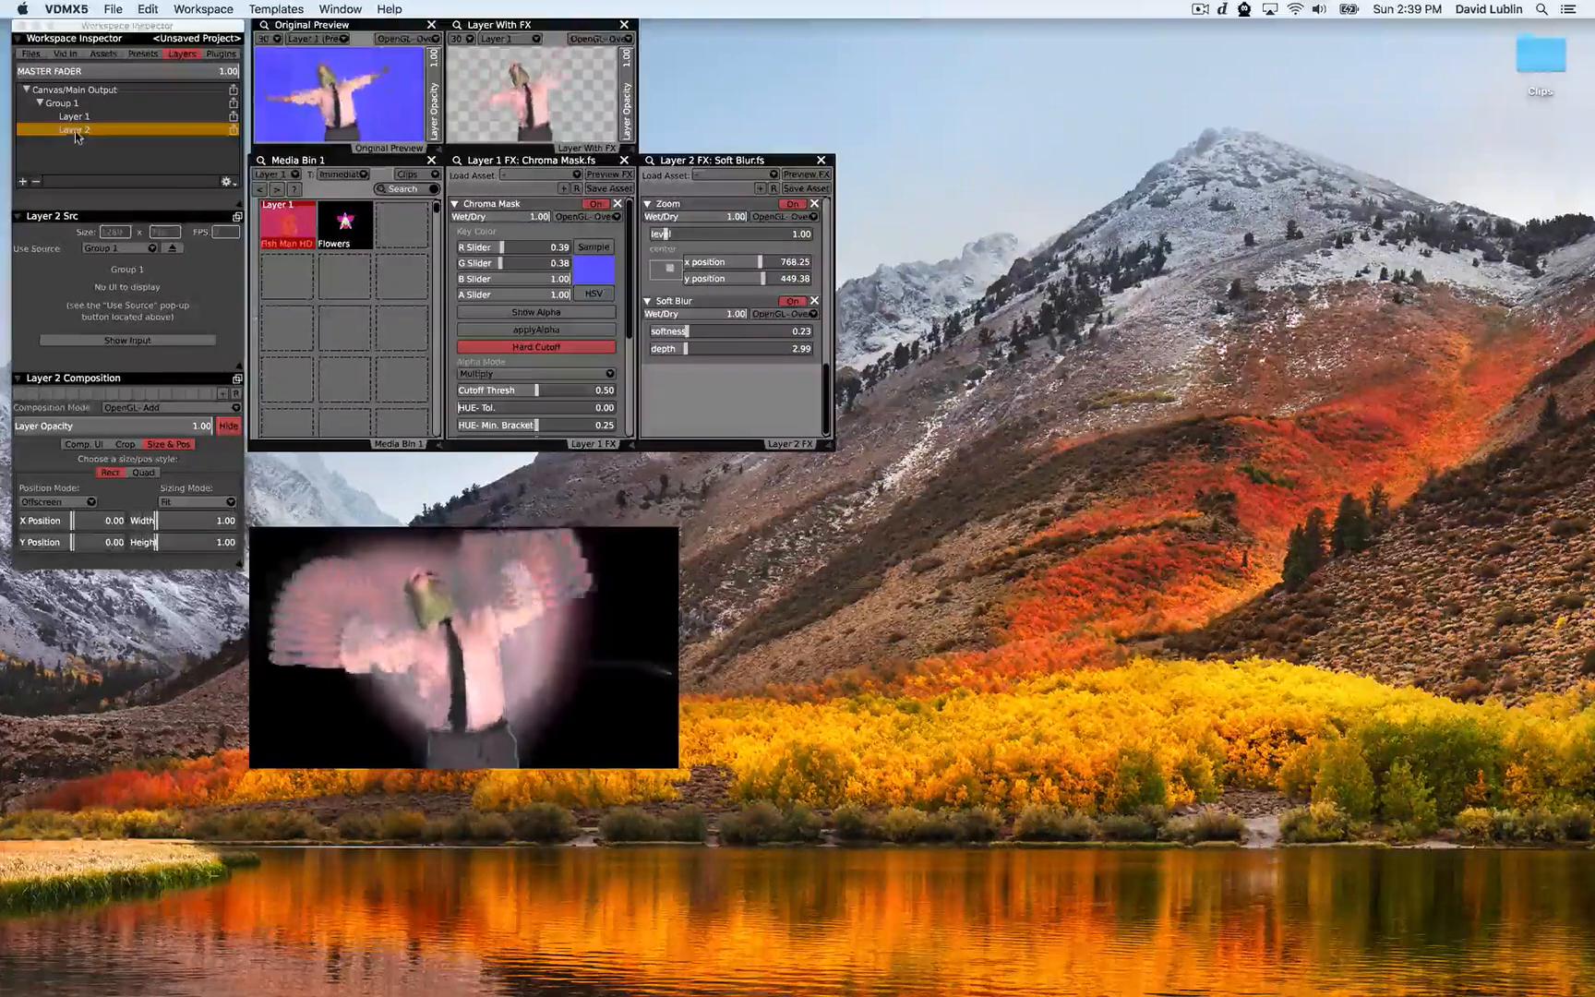
Set Layer 2's composition mode to OpenGL-Over and move Layer 2 above Layer 1 in Group 1.
{"action": "left_click", "coordinate": [112, 407]}
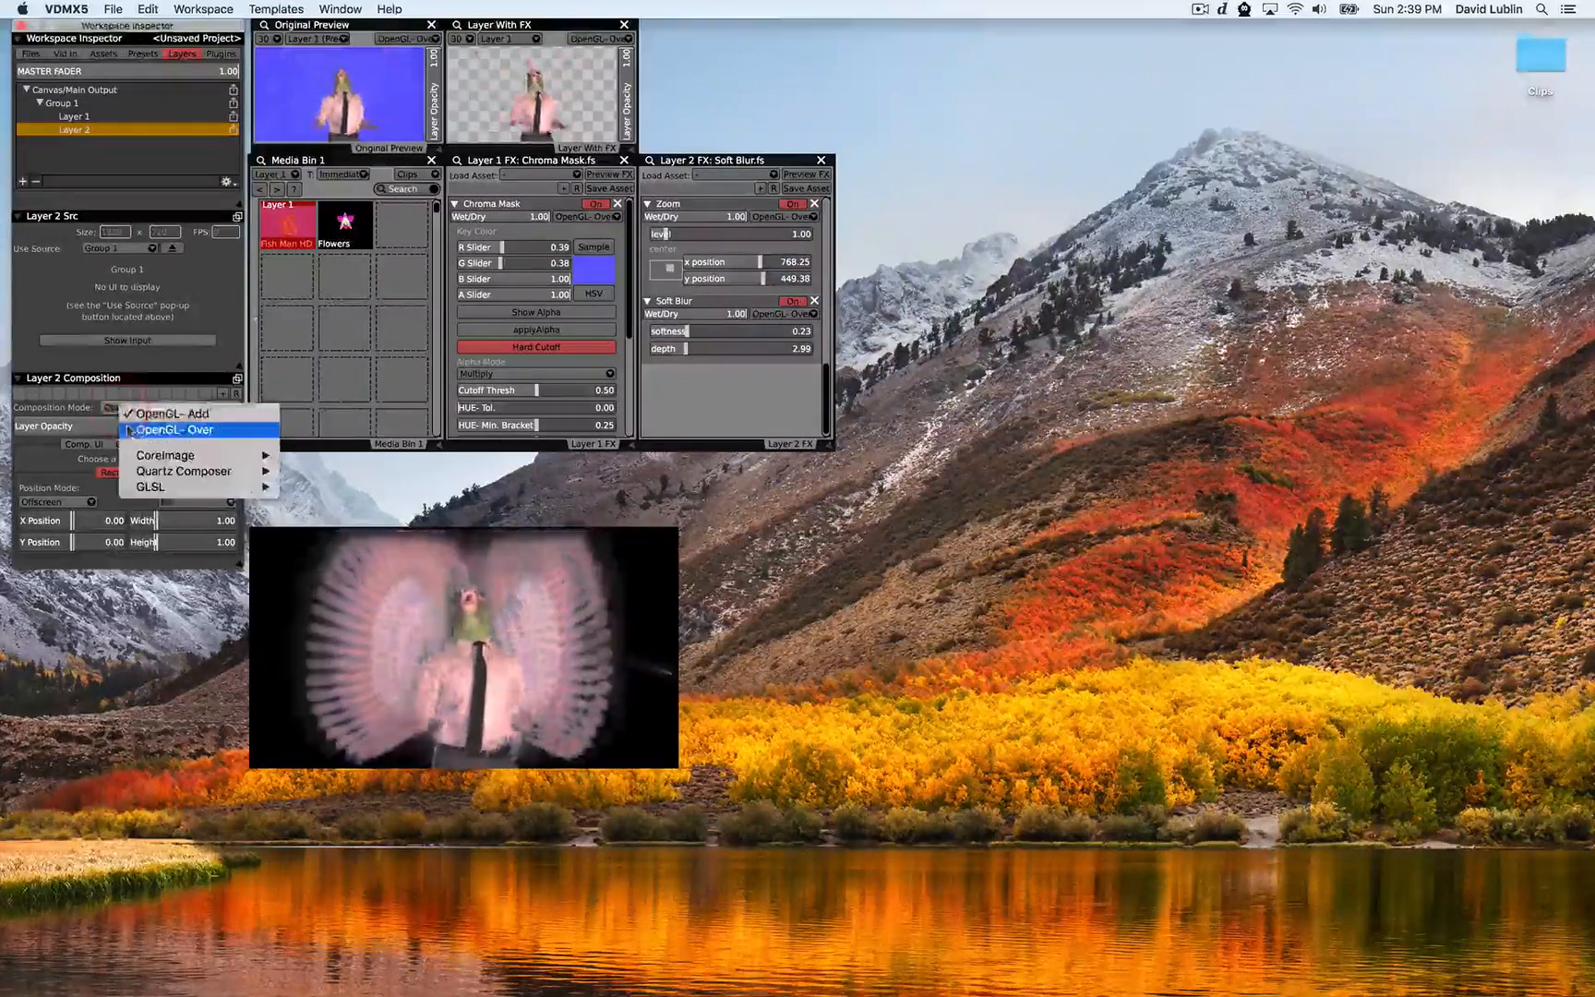
{"action": "left_click", "coordinate": [173, 429]}
{"action": "left_click_drag", "start_coordinate": [72, 133], "coordinate": [81, 117]}
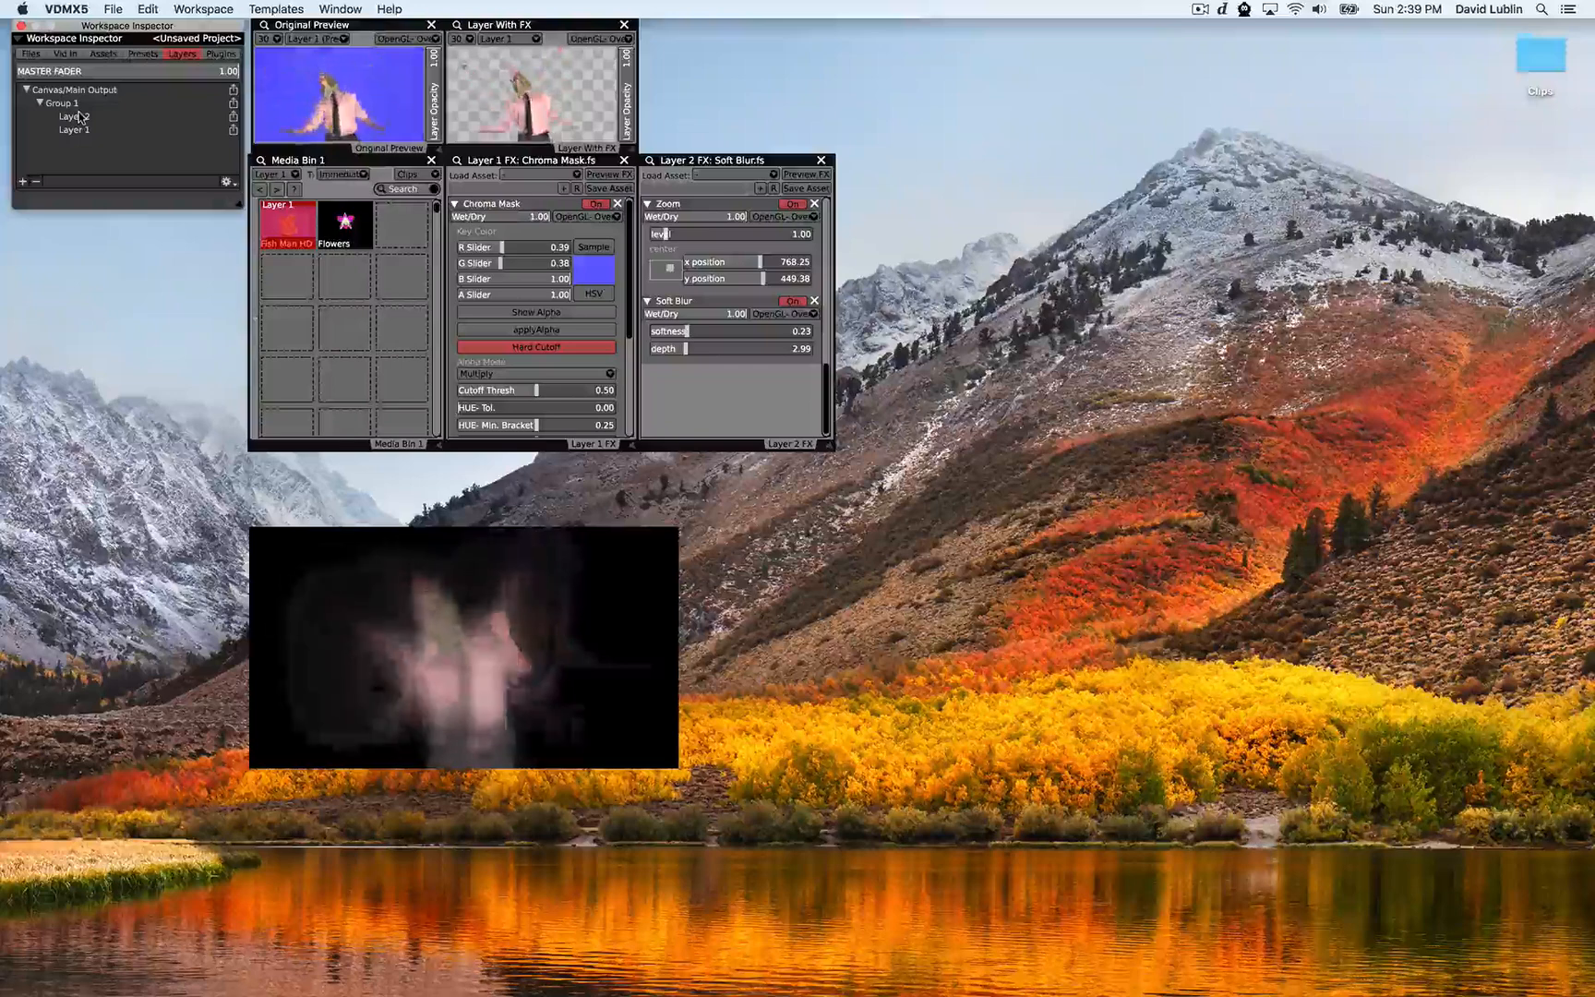
Turn off Soft Blur on Layer 2 and shift the Zoom center to about x 557.50, y 334.38.
{"action": "left_click", "coordinate": [782, 302]}
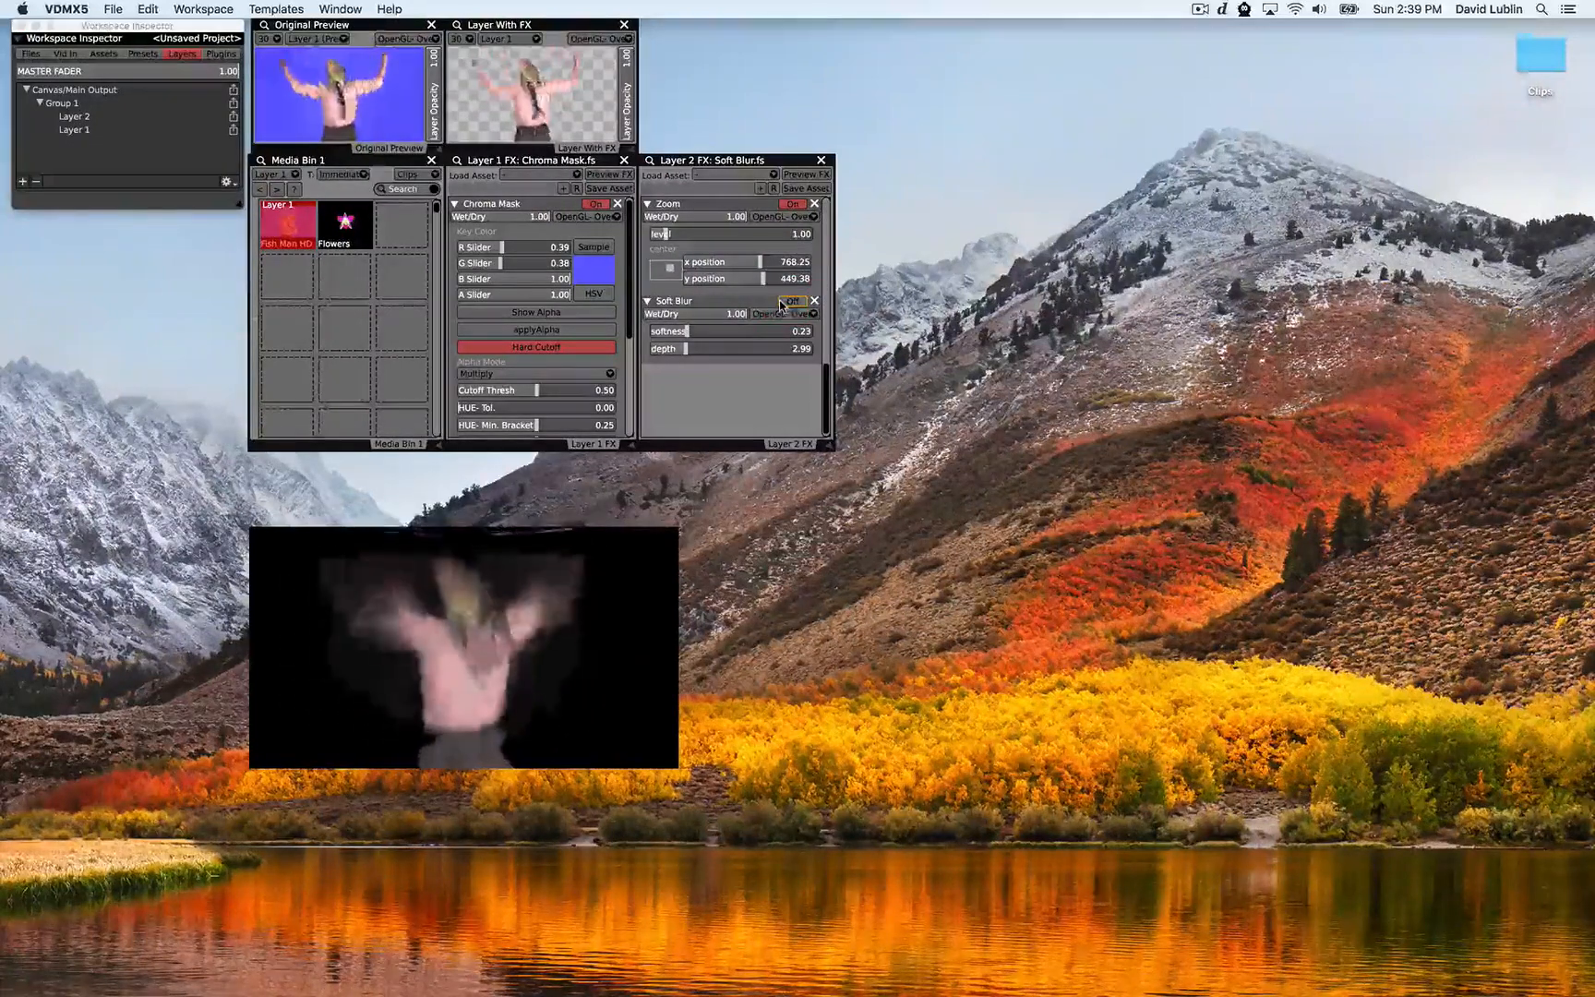
{"action": "left_click_drag", "start_coordinate": [663, 234], "coordinate": [662, 272]}
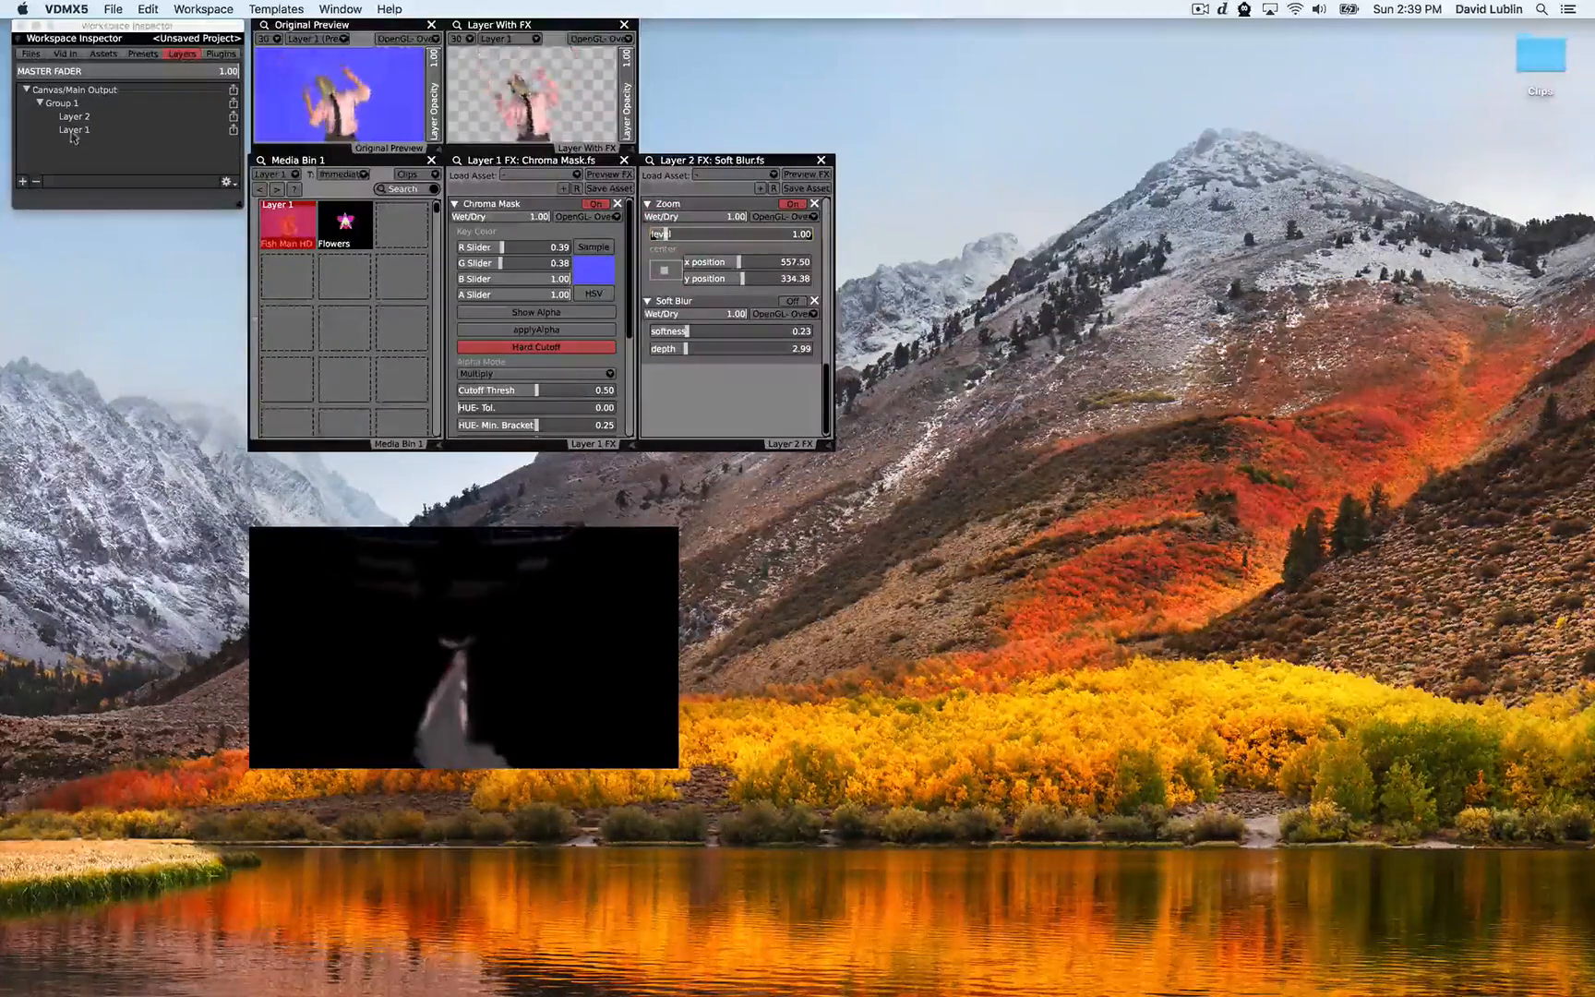
Move Layer 1 back above Layer 2 in Group 1.
{"action": "left_click_drag", "start_coordinate": [73, 137], "coordinate": [73, 118]}
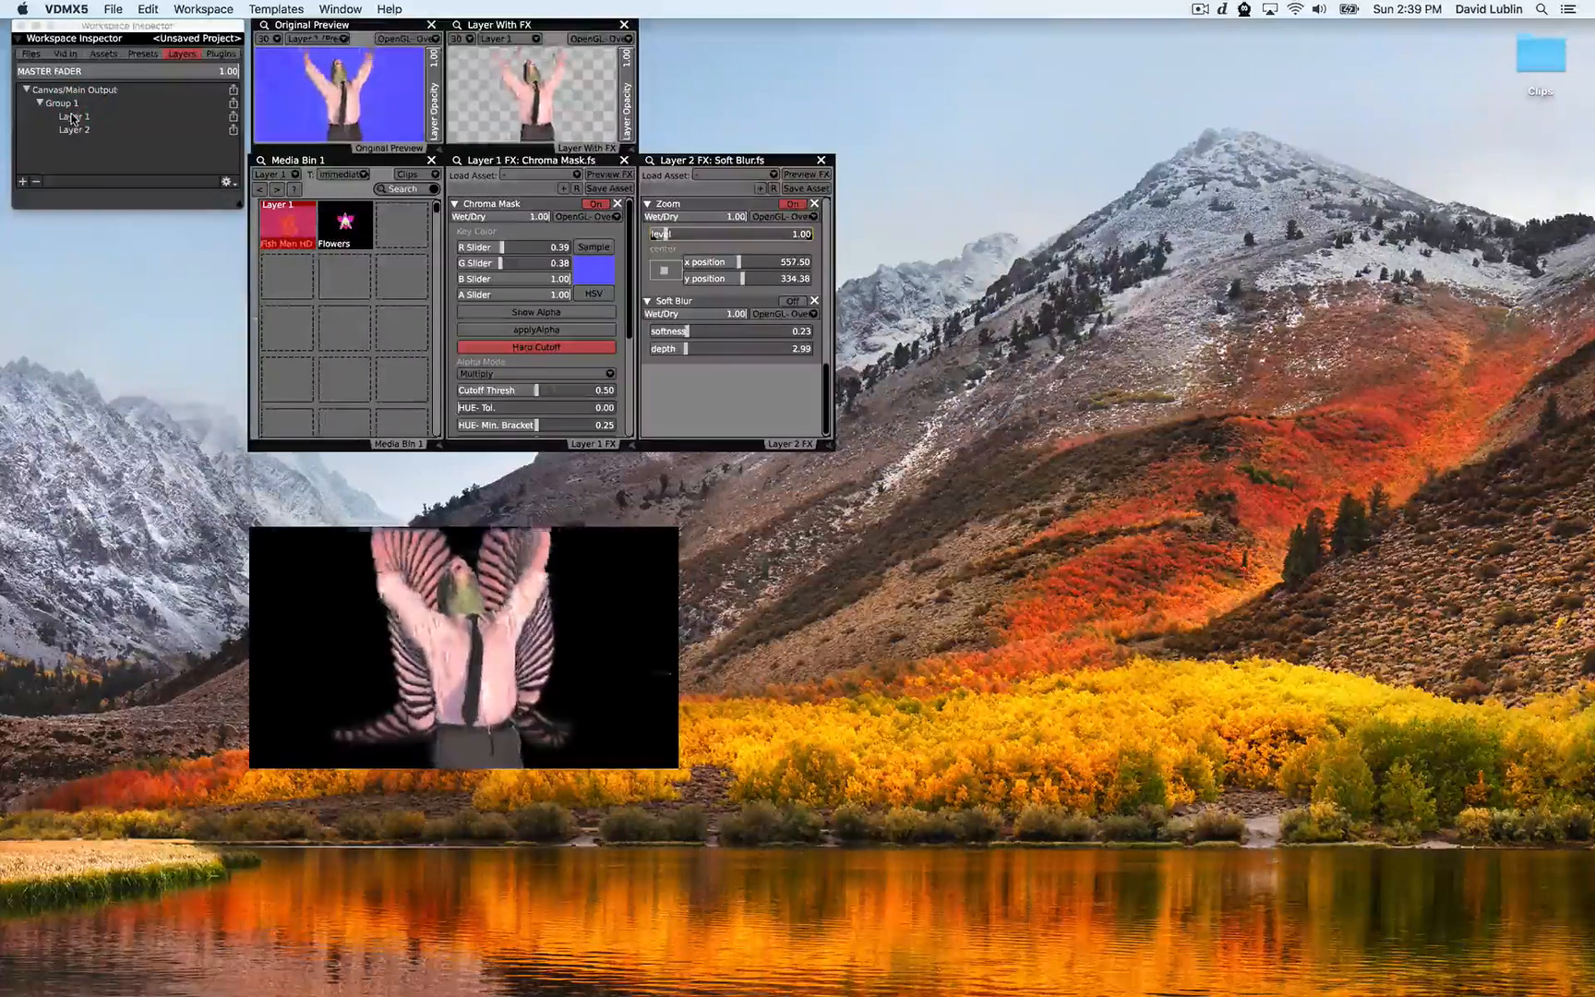